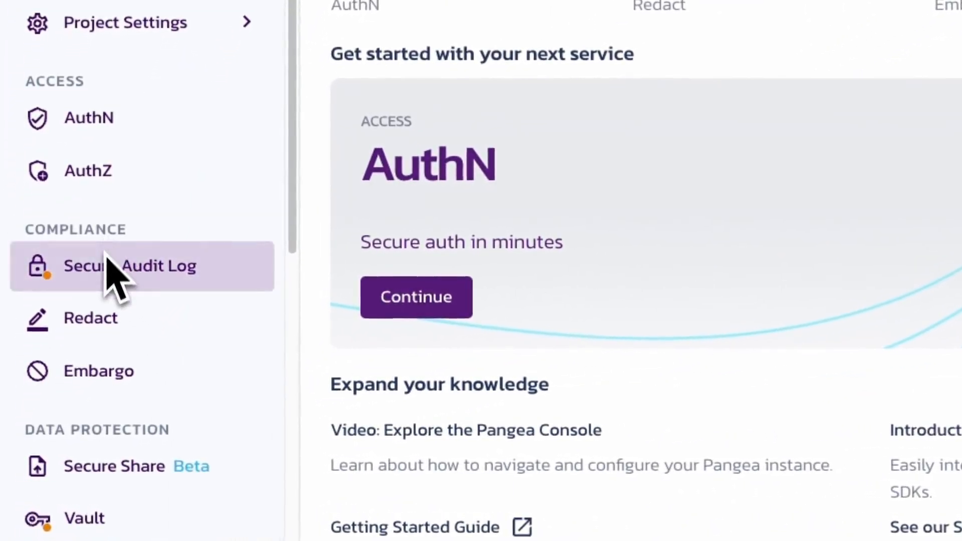
# Enable the Redact service, creating the Redact Config Token with expiration 07/11/2027, and finish the setup.
pyautogui.click(103, 326)
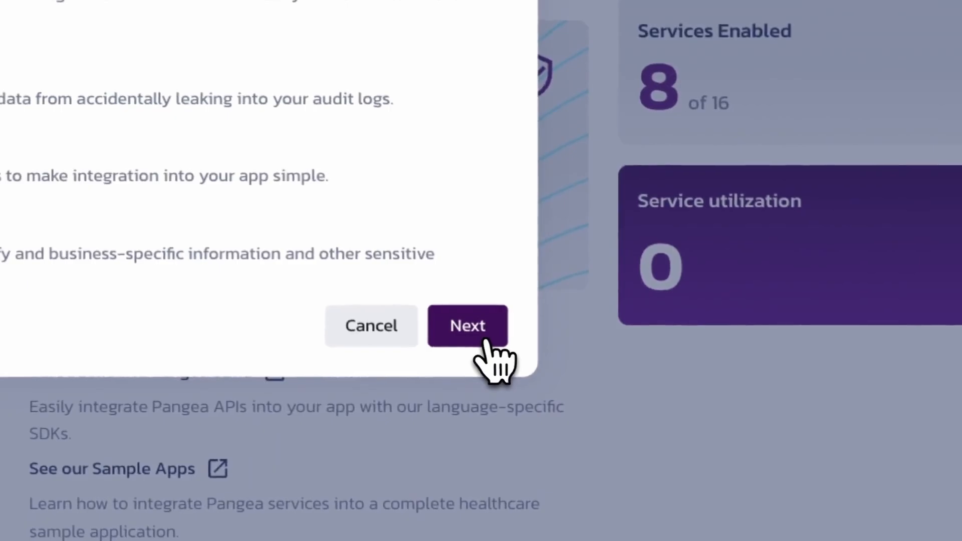
pyautogui.click(789, 517)
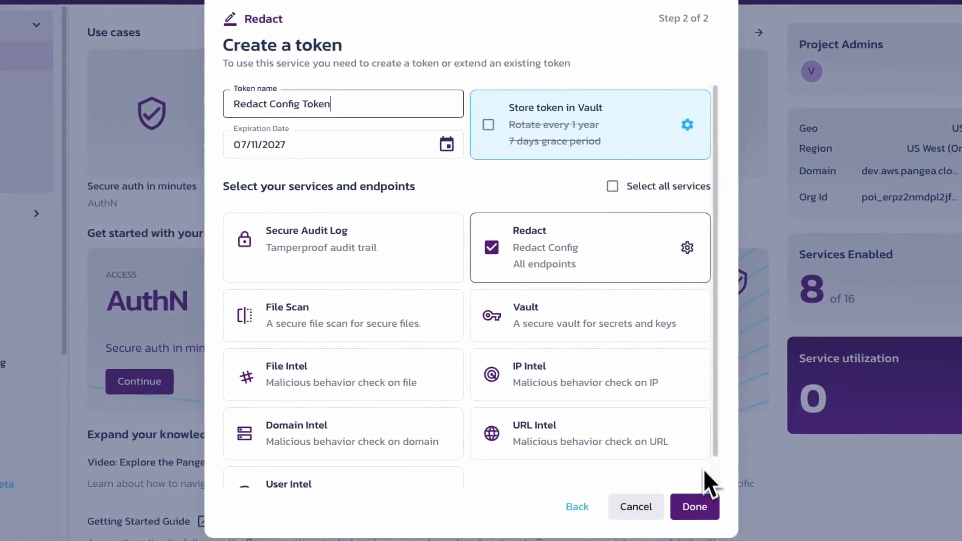
pyautogui.click(713, 511)
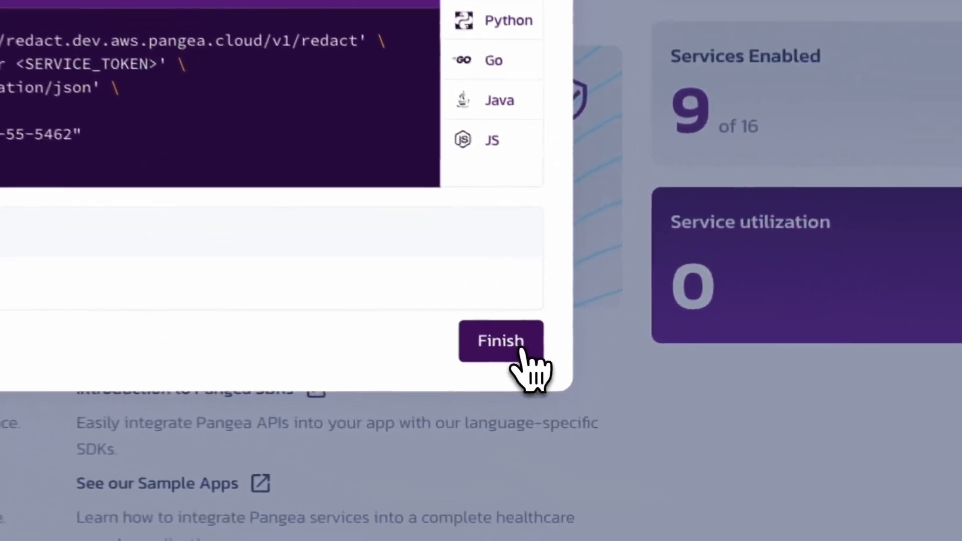
pyautogui.click(782, 491)
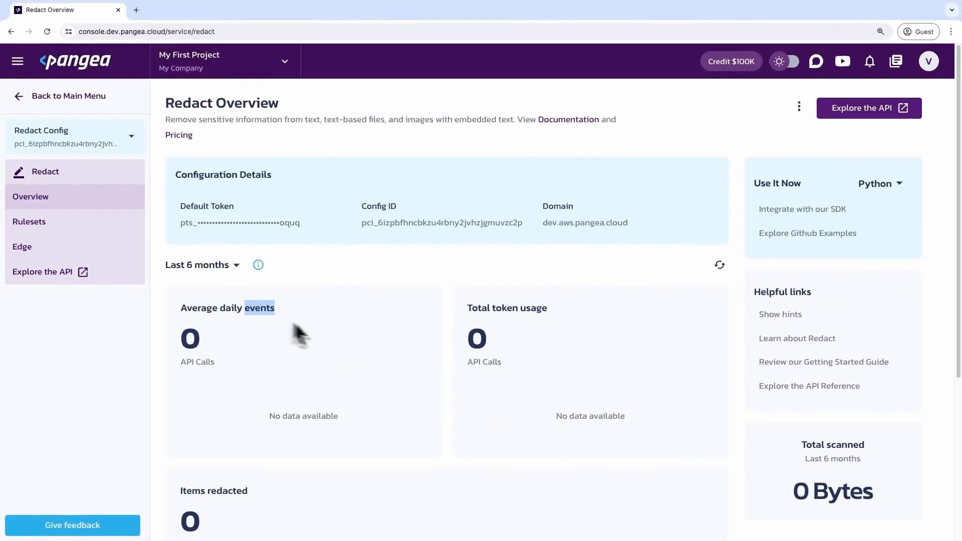
# Review the usage figures and tokens on the Redact overview, and open the service's rulesets.
pyautogui.scroll(-5, 371, 355)
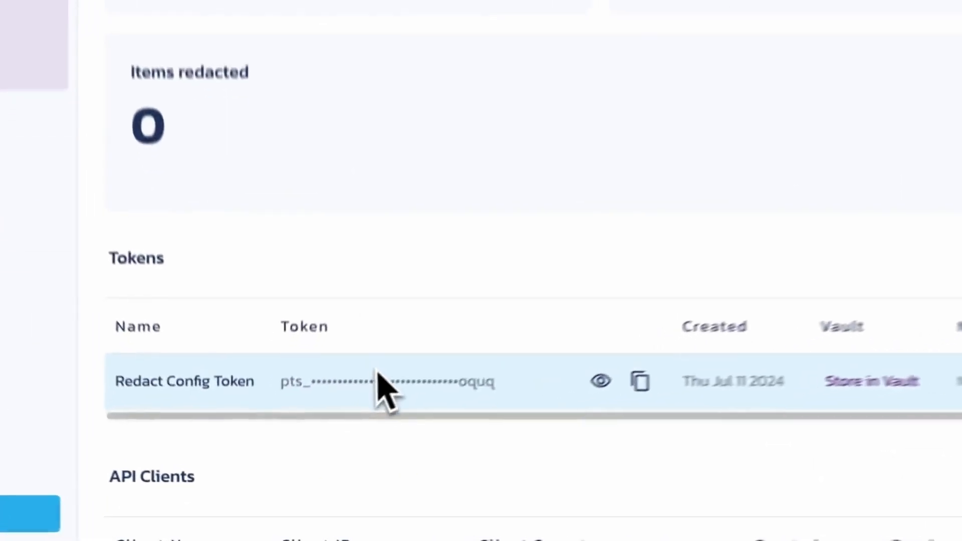
pyautogui.scroll(-1, 518, 386)
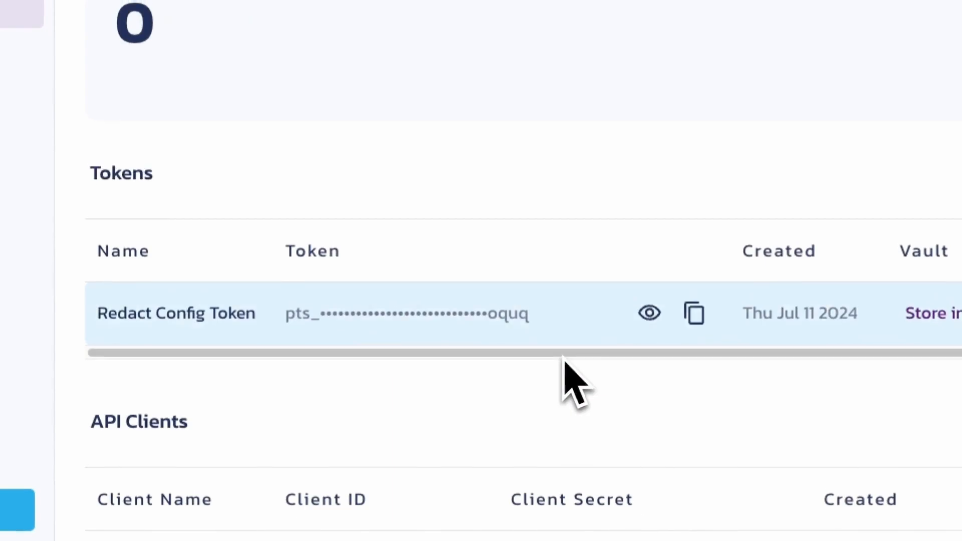
pyautogui.scroll(2, 626, 250)
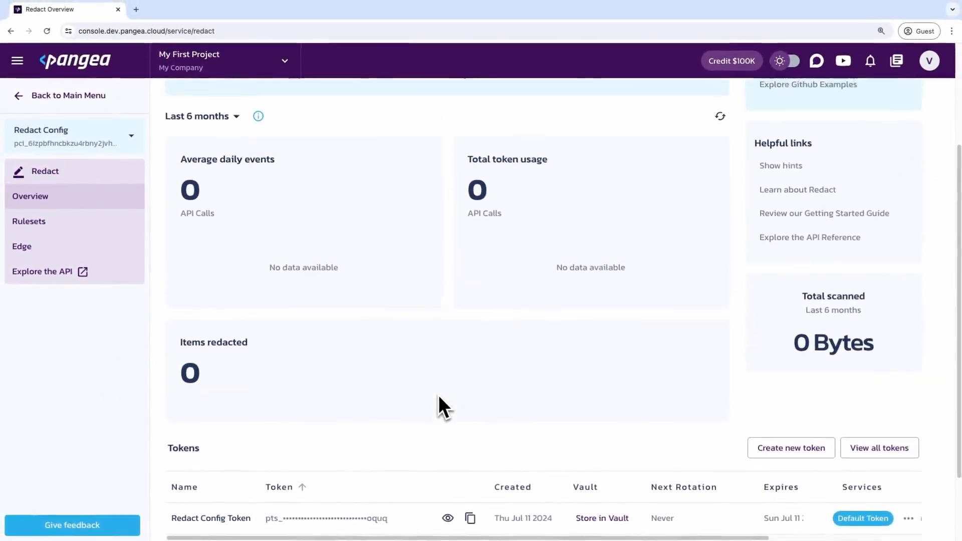
pyautogui.scroll(3, 439, 398)
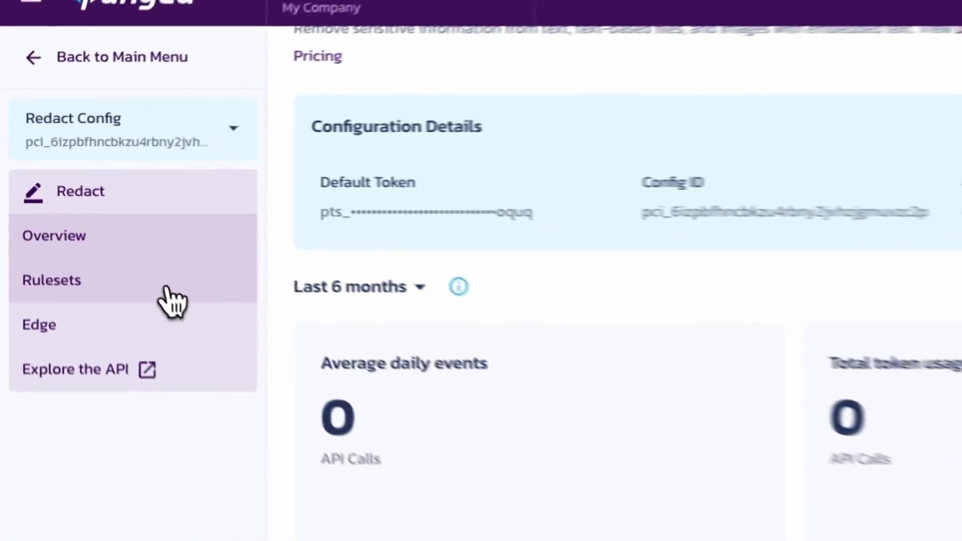
pyautogui.click(94, 227)
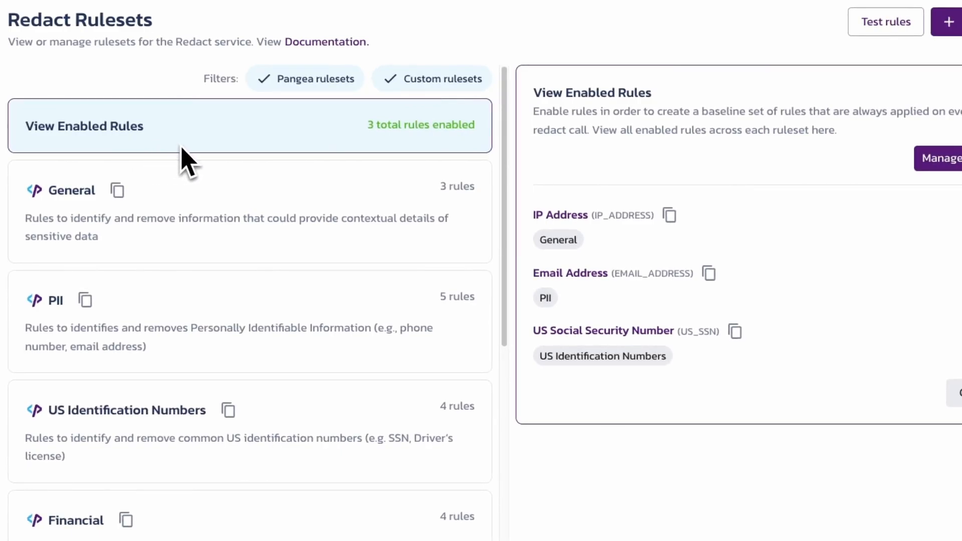
# Set the IP Address rule's redaction method to Detect Only in the General ruleset and save the change.
pyautogui.click(217, 193)
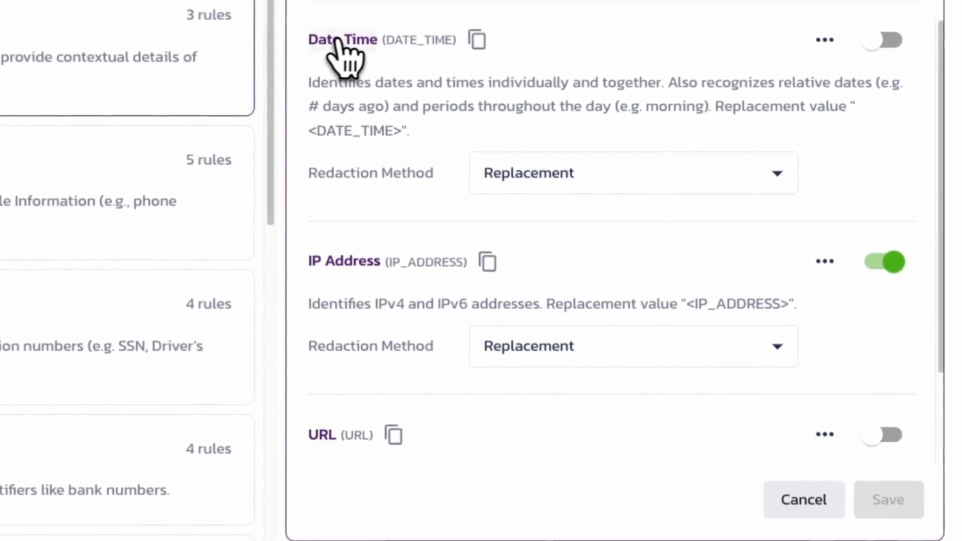
pyautogui.scroll(-3, 374, 108)
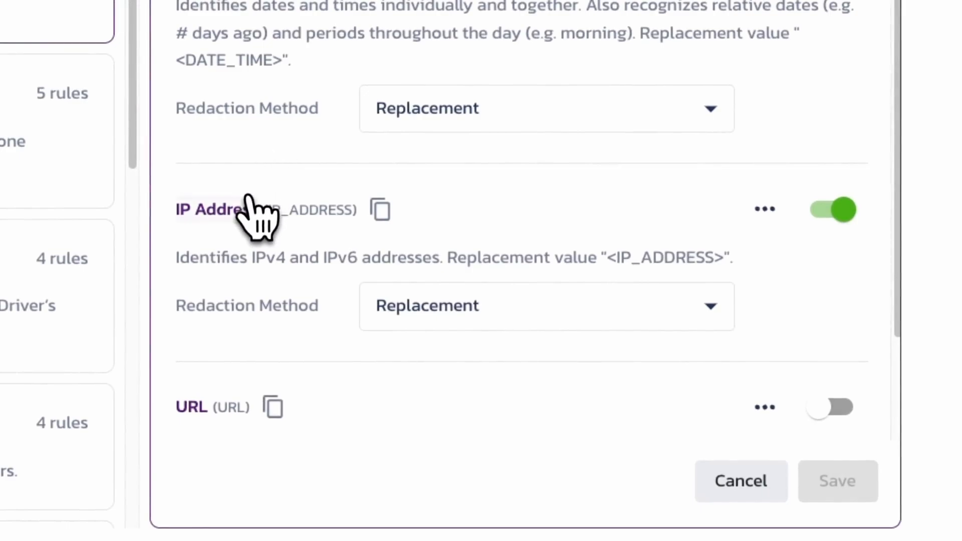
pyautogui.click(396, 303)
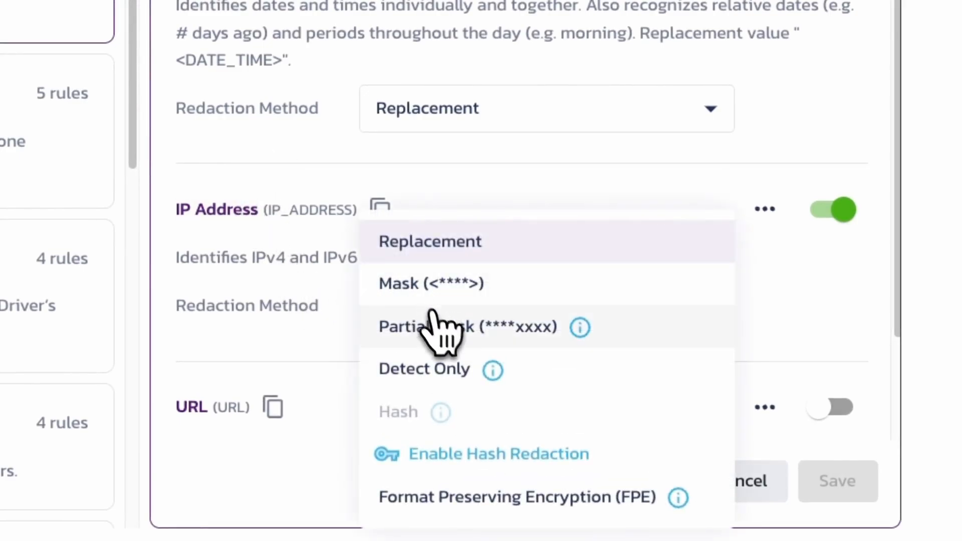
pyautogui.click(467, 382)
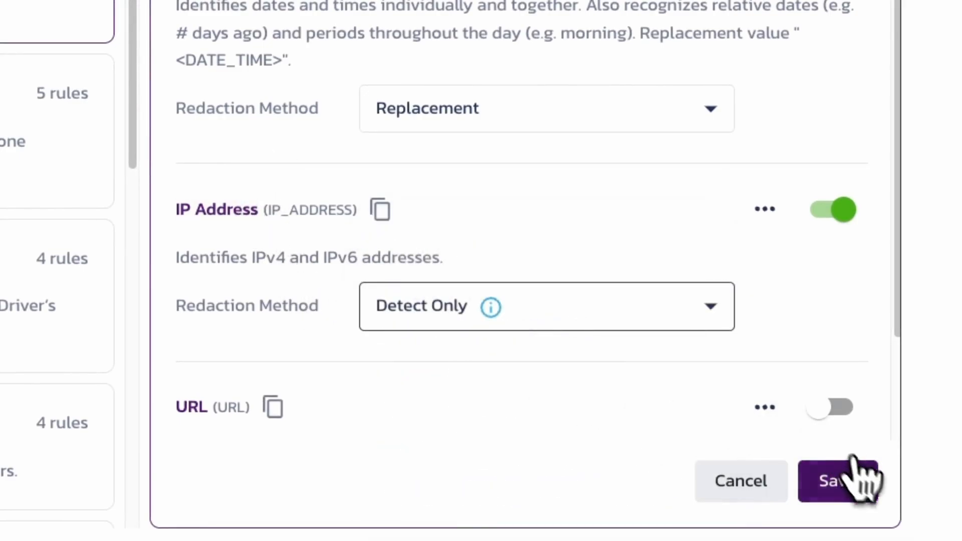
pyautogui.click(854, 477)
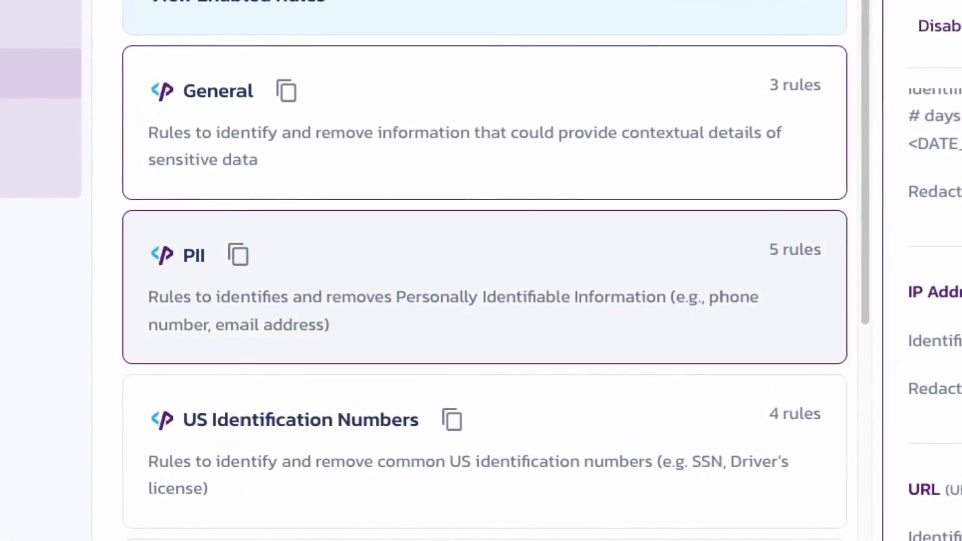
# Enable the Phone Number rule in the PII ruleset and save the change.
pyautogui.click(797, 311)
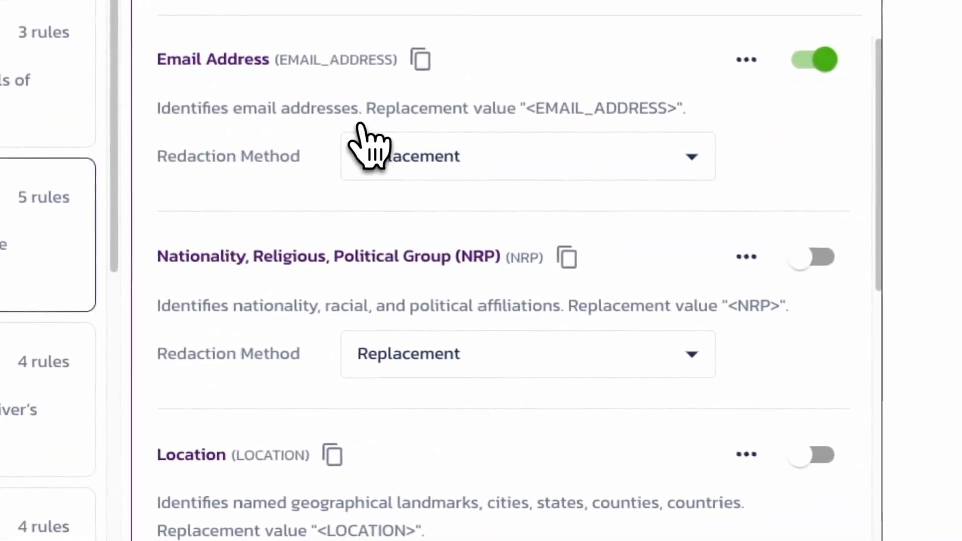
pyautogui.scroll(-5, 360, 125)
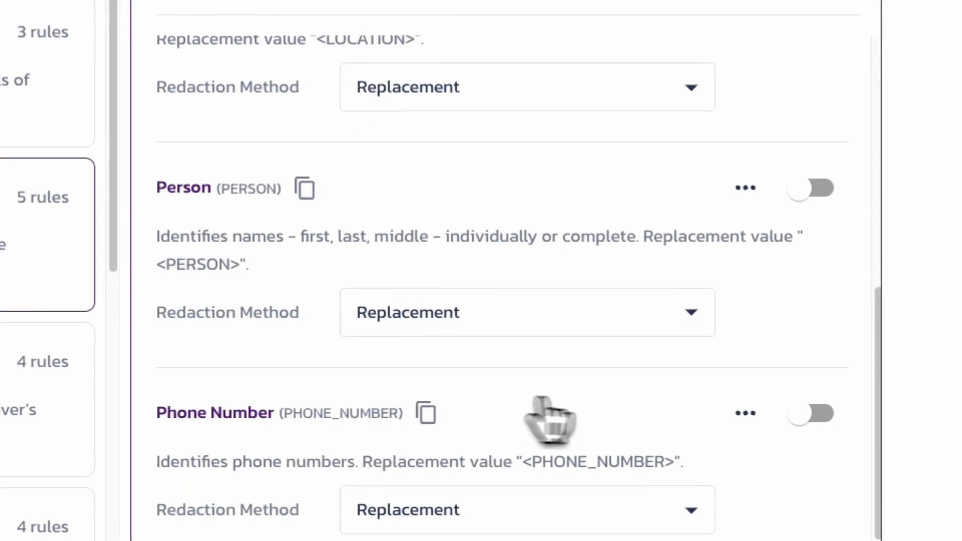
pyautogui.scroll(-3, 782, 381)
pyautogui.click(814, 297)
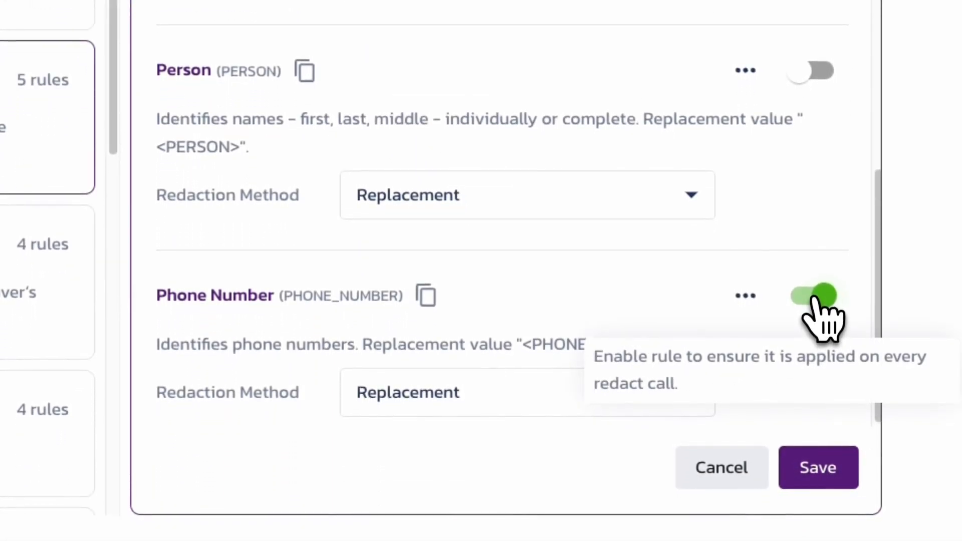
pyautogui.click(842, 471)
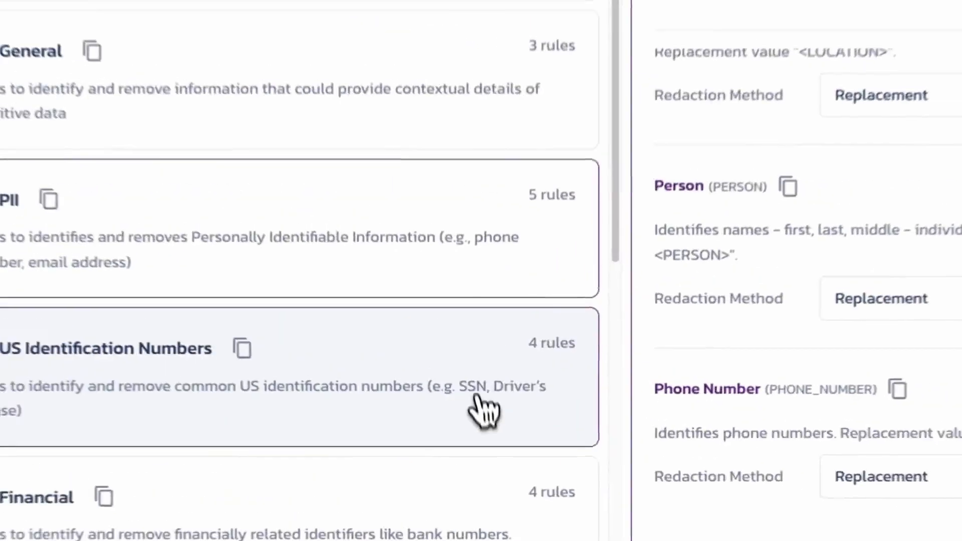
# Examine the rules in the US Identification Numbers and Financial rulesets and look through the remaining predefined rulesets.
pyautogui.click(477, 396)
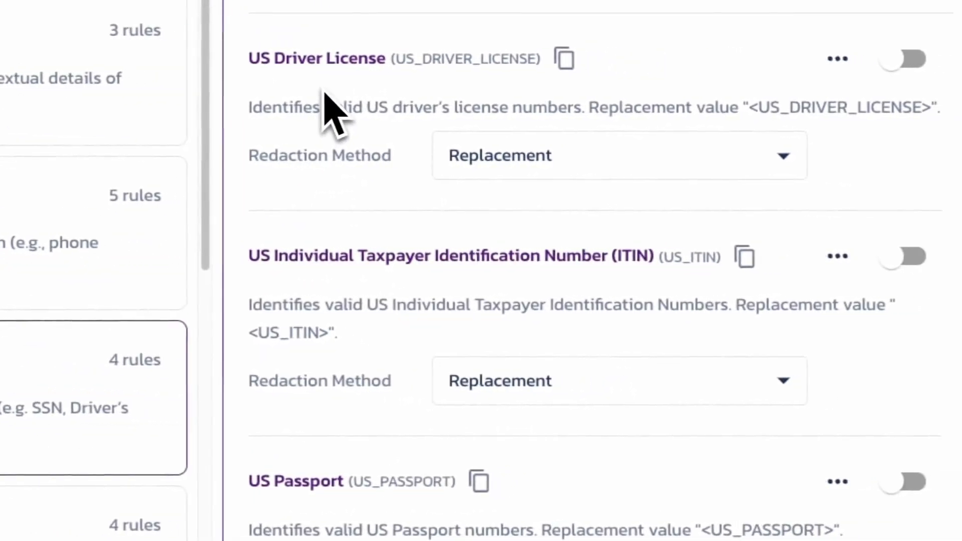
pyautogui.scroll(-5, 332, 506)
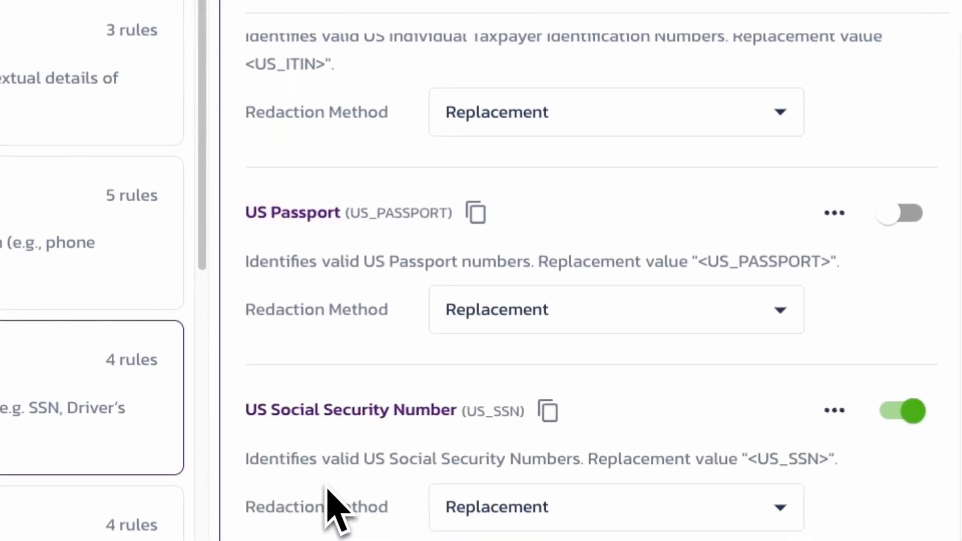
pyautogui.click(166, 532)
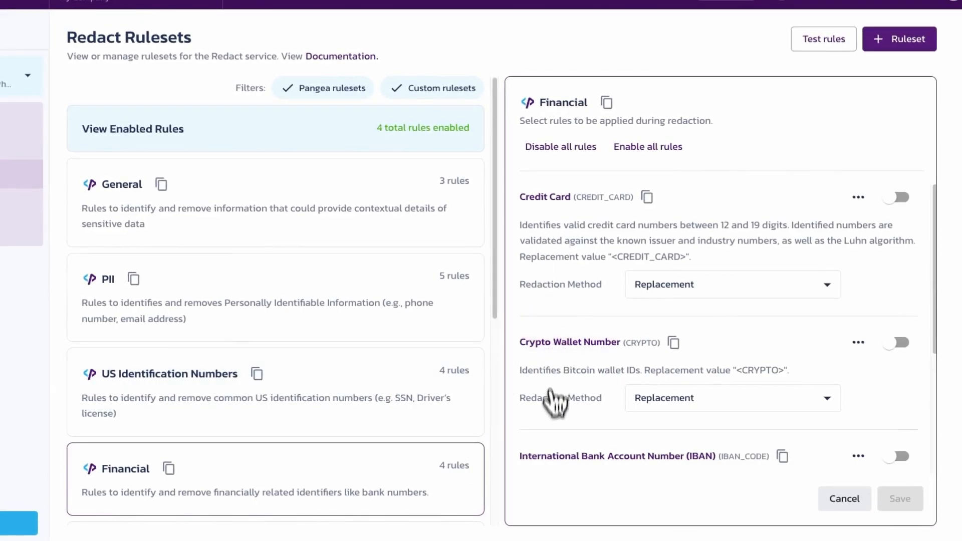
pyautogui.scroll(-4, 556, 464)
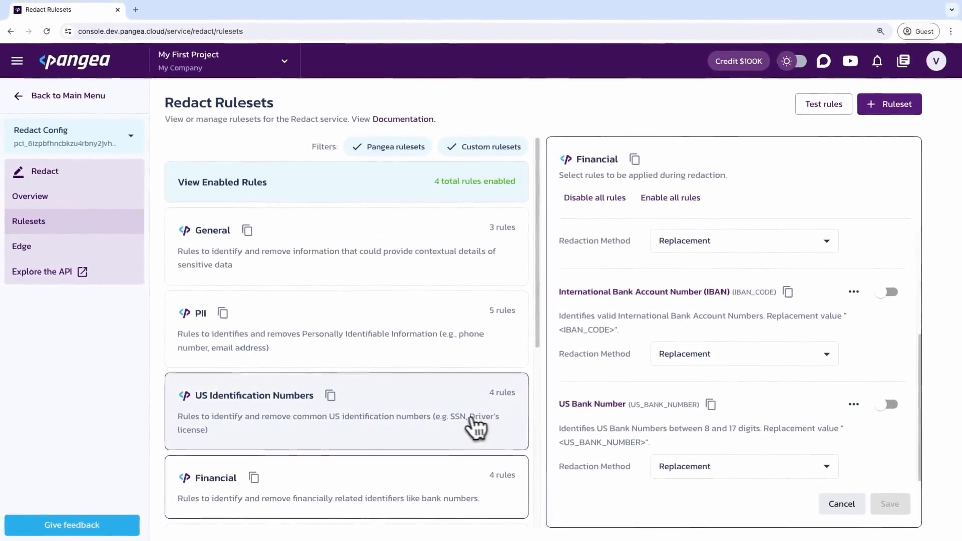
pyautogui.scroll(-1, 420, 409)
pyautogui.scroll(-4, 468, 428)
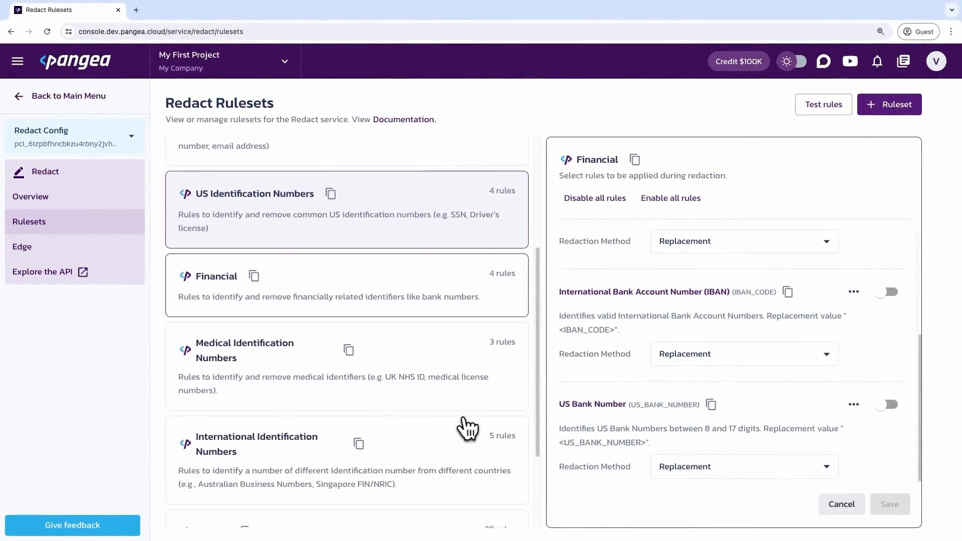
pyautogui.scroll(-2, 468, 428)
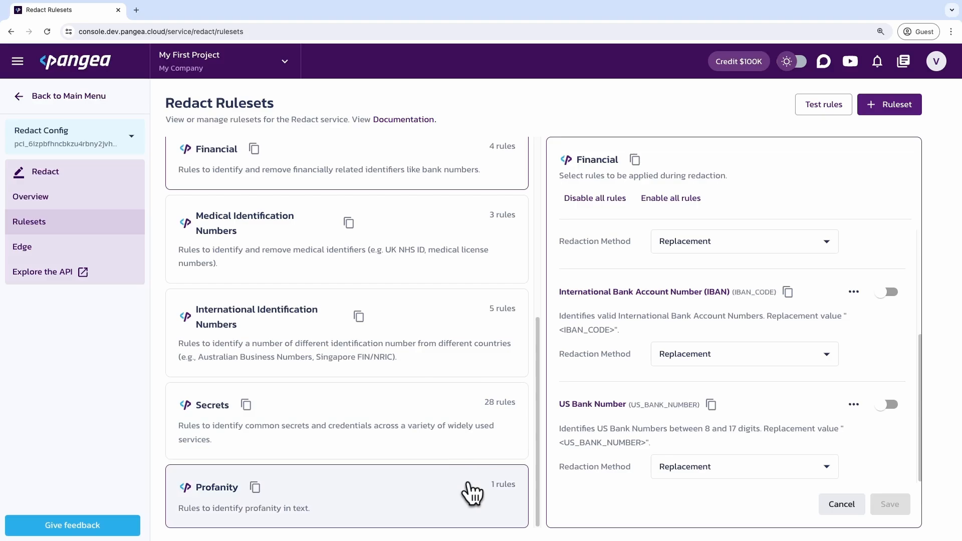
pyautogui.scroll(10, 419, 243)
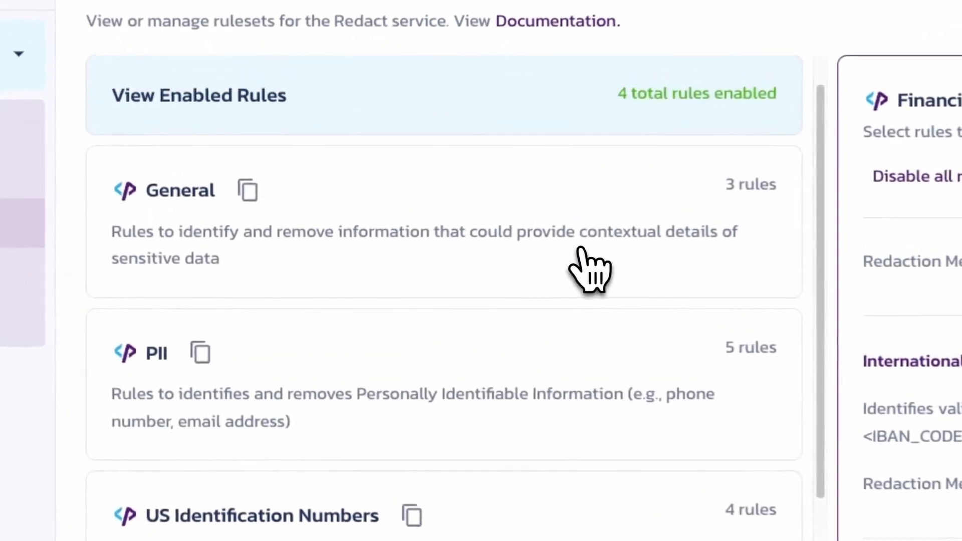
pyautogui.scroll(2, 580, 248)
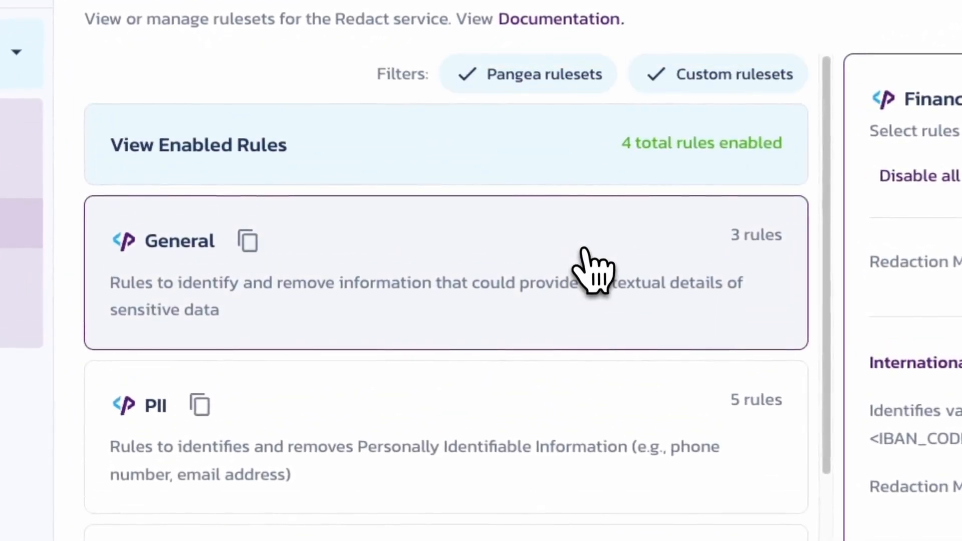
# Edit the Phone Number rule from the enabled rules, generating an FPE key and setting its redaction method to Format Preserving Encryption (FPE).
pyautogui.click(586, 169)
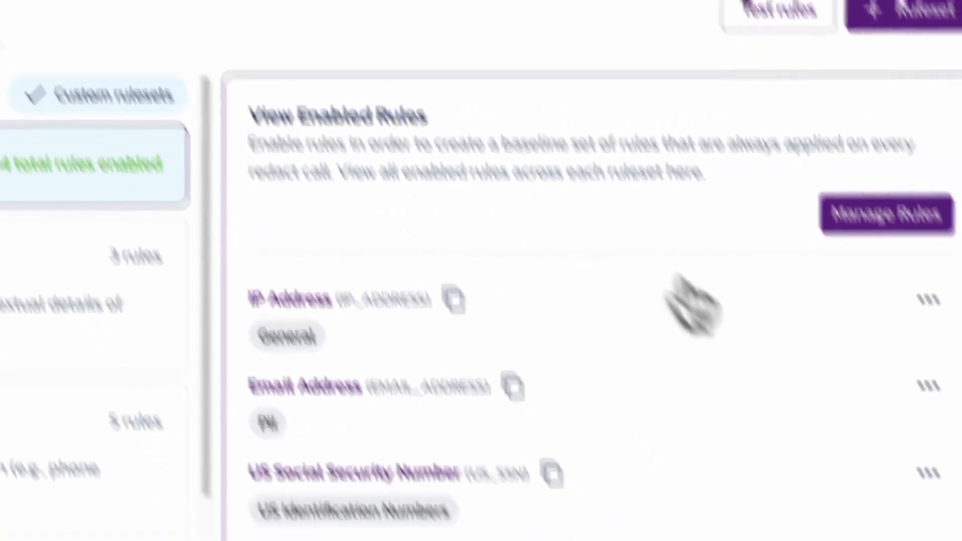
pyautogui.click(837, 408)
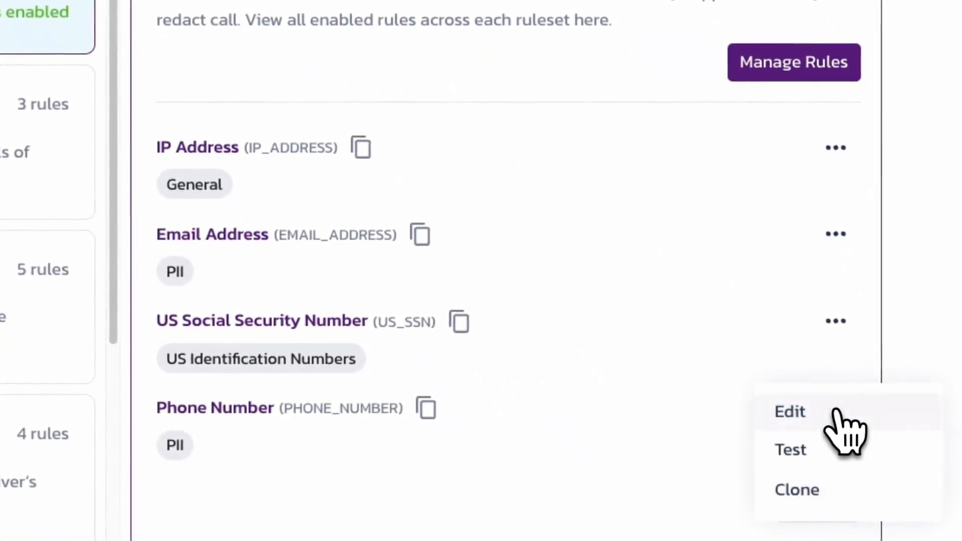
pyautogui.click(831, 451)
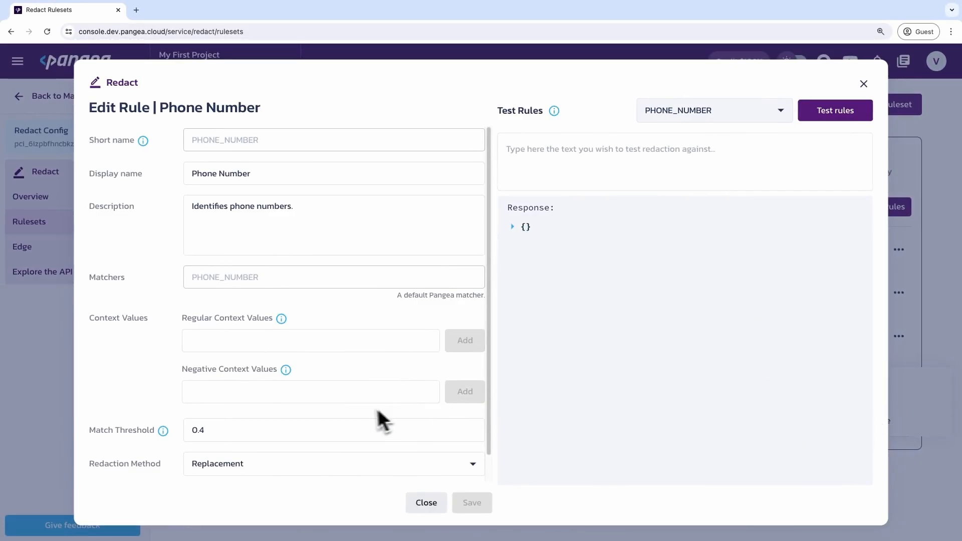
pyautogui.scroll(-1, 371, 409)
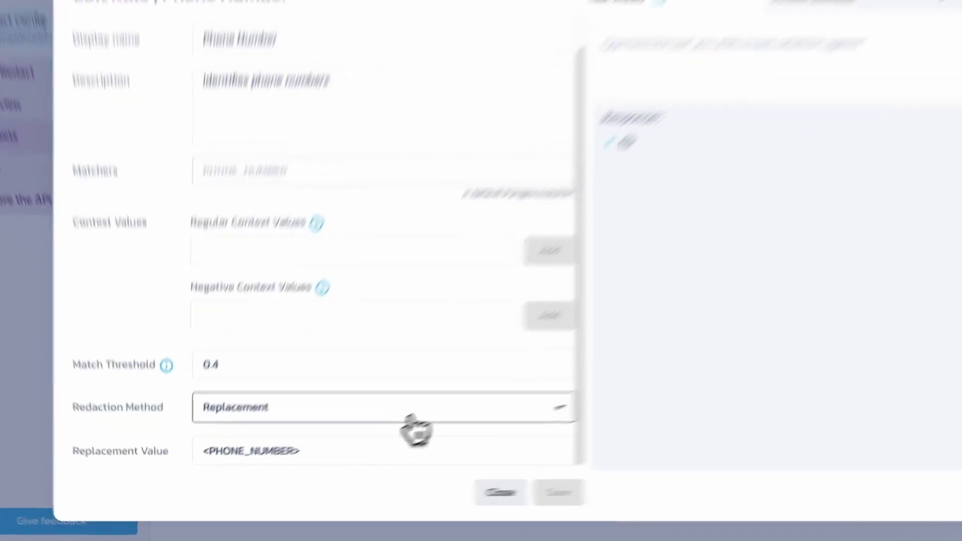
pyautogui.click(361, 434)
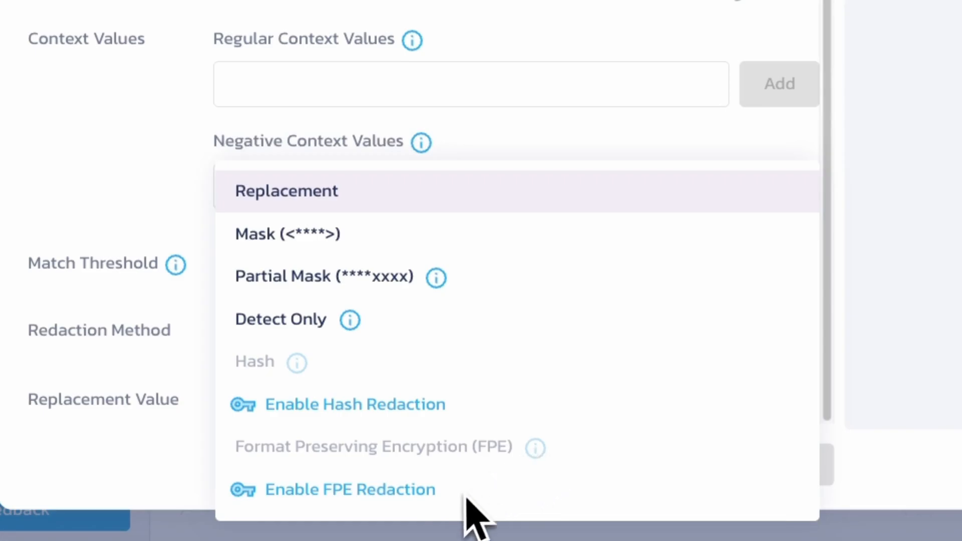
pyautogui.click(434, 494)
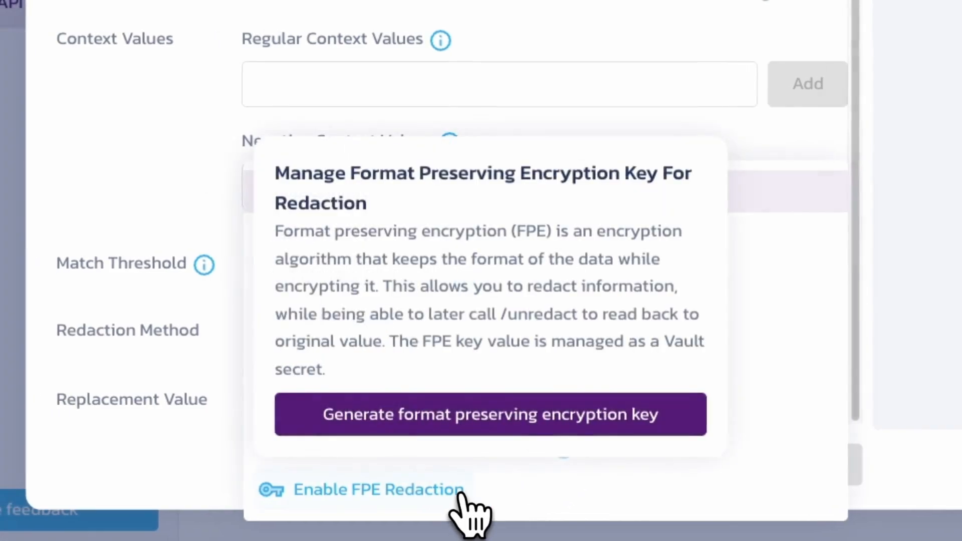
pyautogui.click(453, 430)
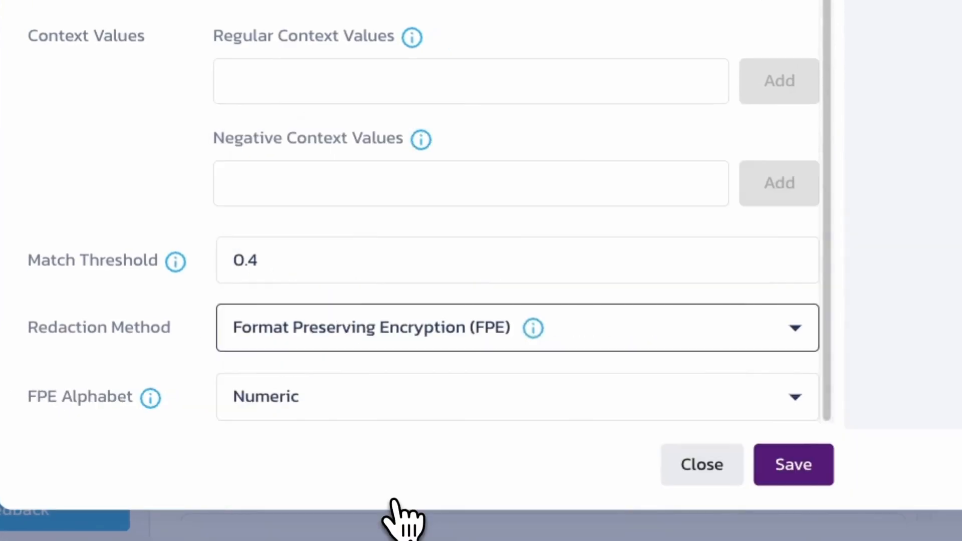
# Test the PHONE_NUMBER rule against a sample sentence that contains a phone number.
pyautogui.click(626, 93)
pyautogui.write('my phone number is 555-555-5555')
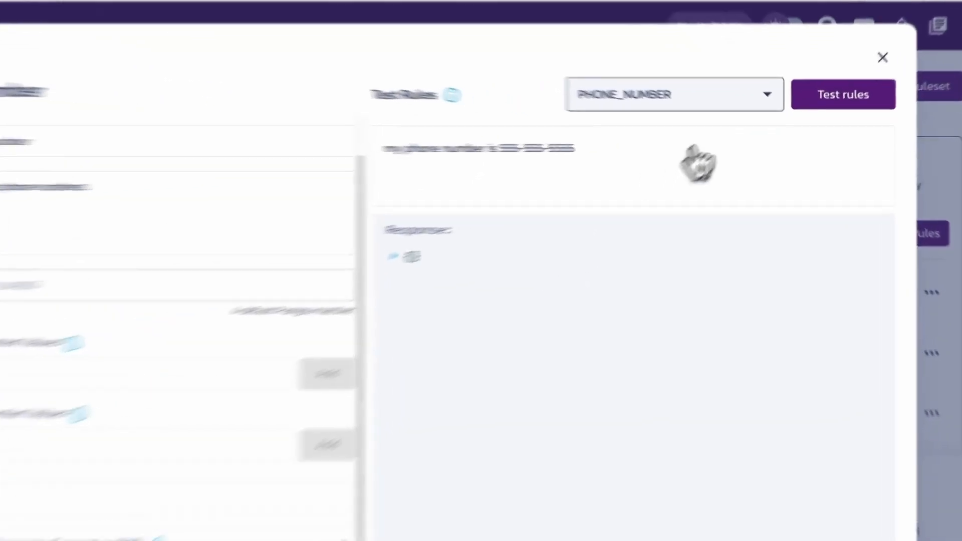
pyautogui.click(820, 95)
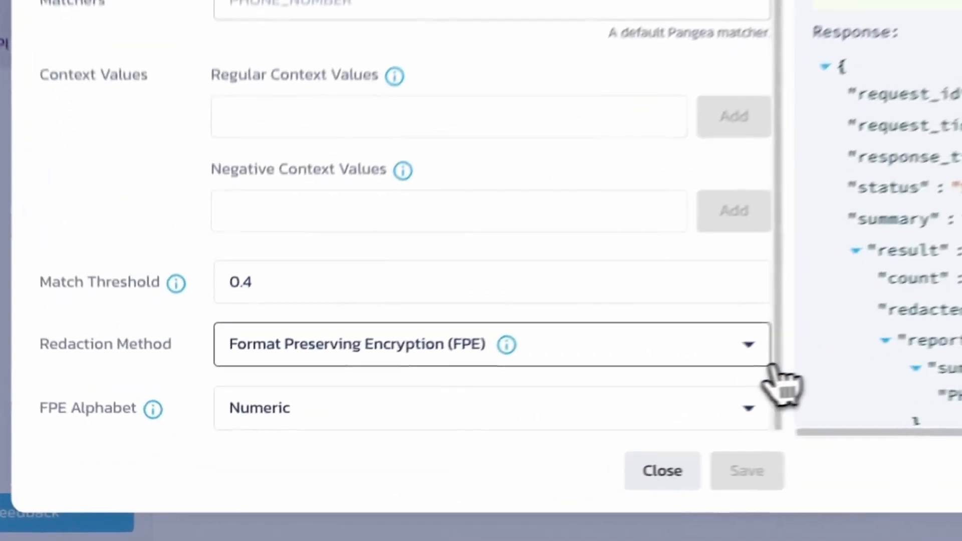
# Set the Phone Number rule's redaction method to Replacement, save the rule and test it on the sample sentence.
pyautogui.click(767, 364)
pyautogui.click(746, 246)
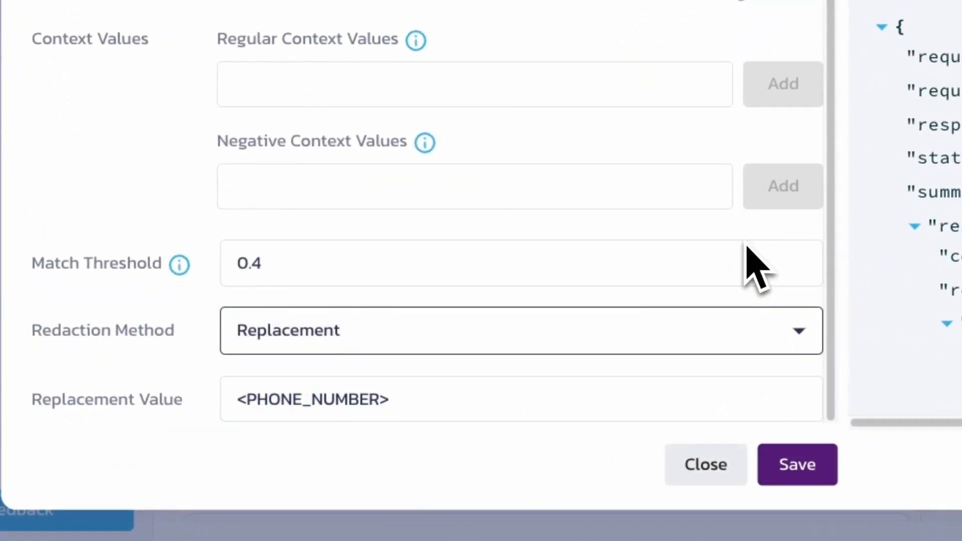
pyautogui.click(801, 477)
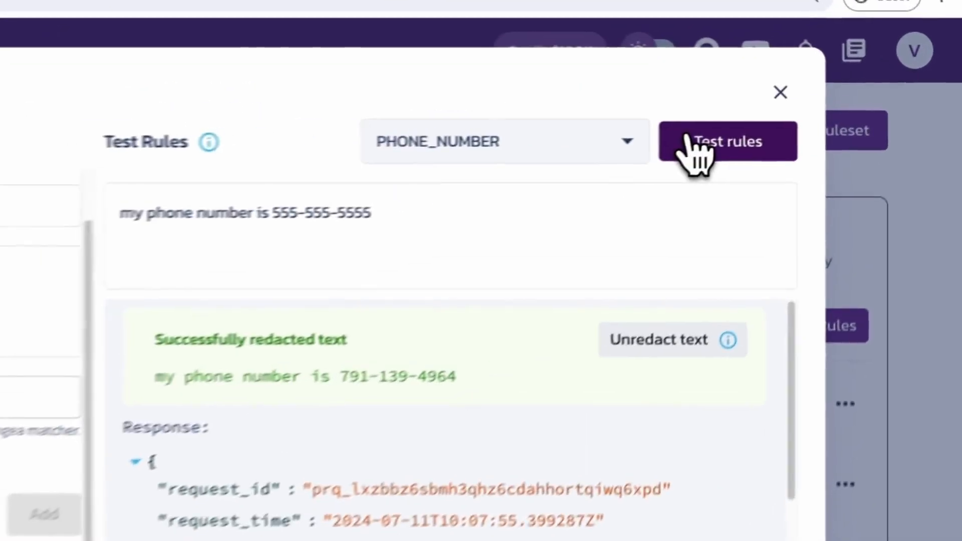
pyautogui.click(691, 140)
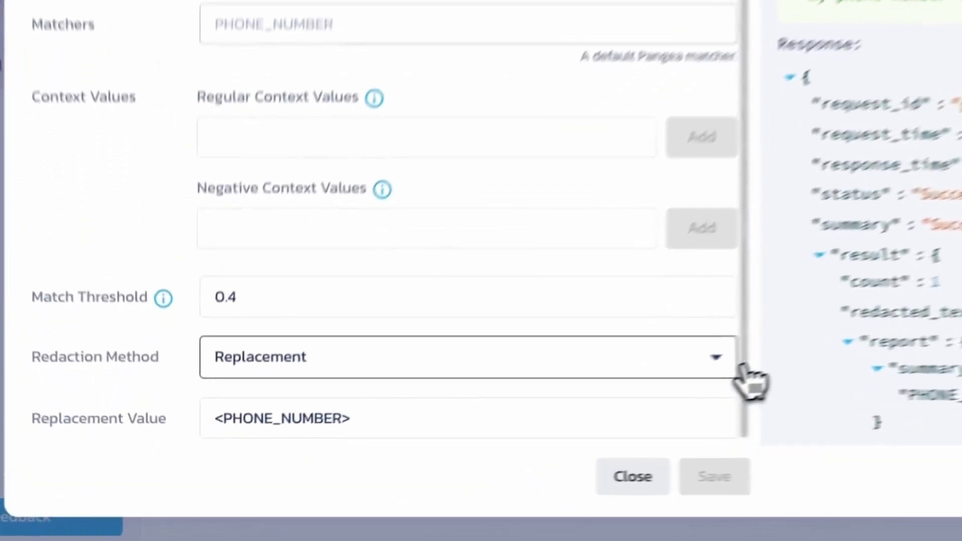
# Set the Phone Number rule's redaction method to Partial Mask (****xxxx) and save the rule.
pyautogui.click(452, 459)
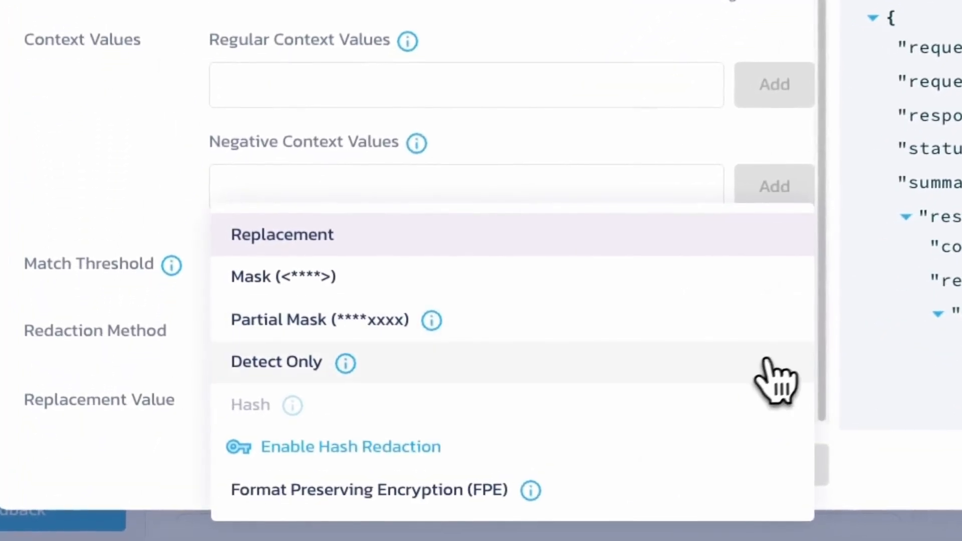
pyautogui.click(742, 321)
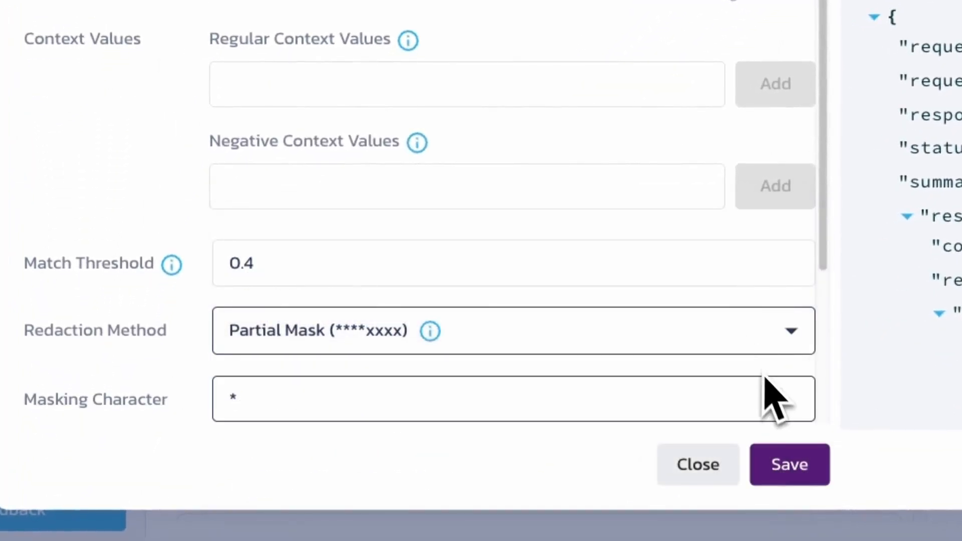
pyautogui.scroll(-4, 772, 403)
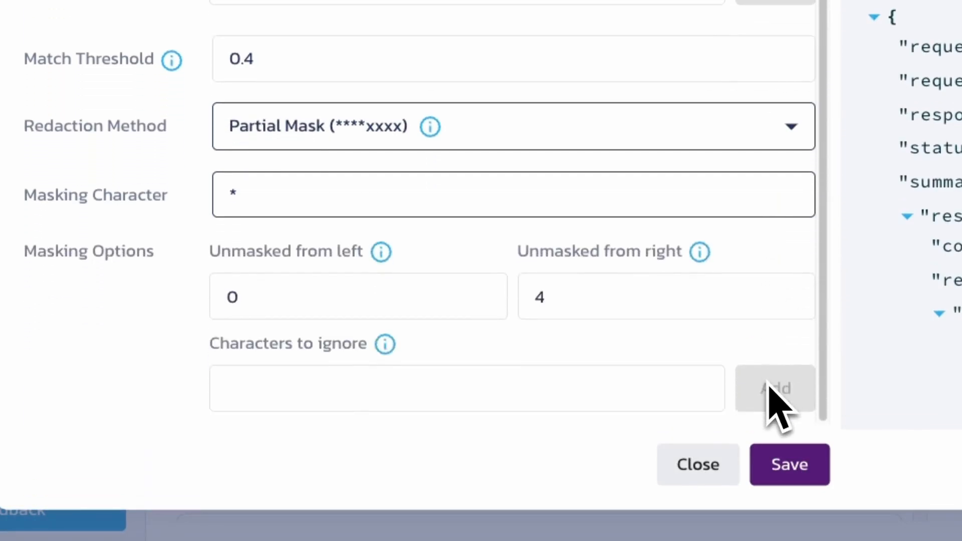
pyautogui.click(798, 462)
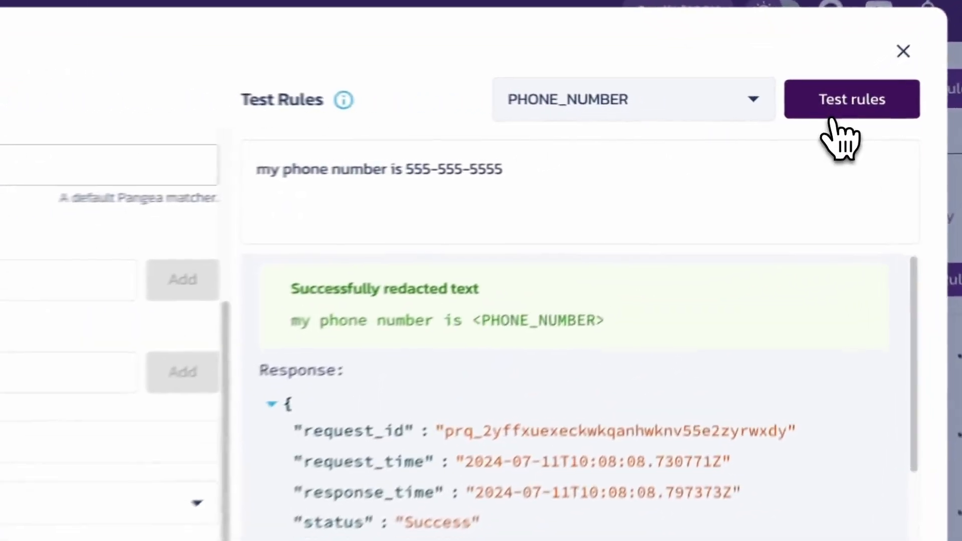
# Test the PHONE_NUMBER rule again, highlight the phone number in the redacted text and close the rule editor.
pyautogui.click(827, 117)
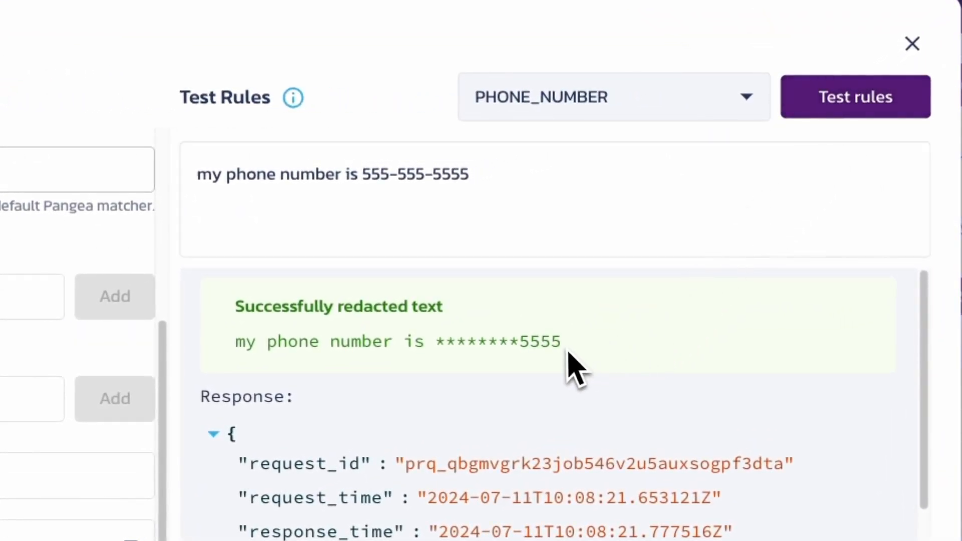
pyautogui.moveTo(556, 346); pyautogui.dragTo(431, 351)
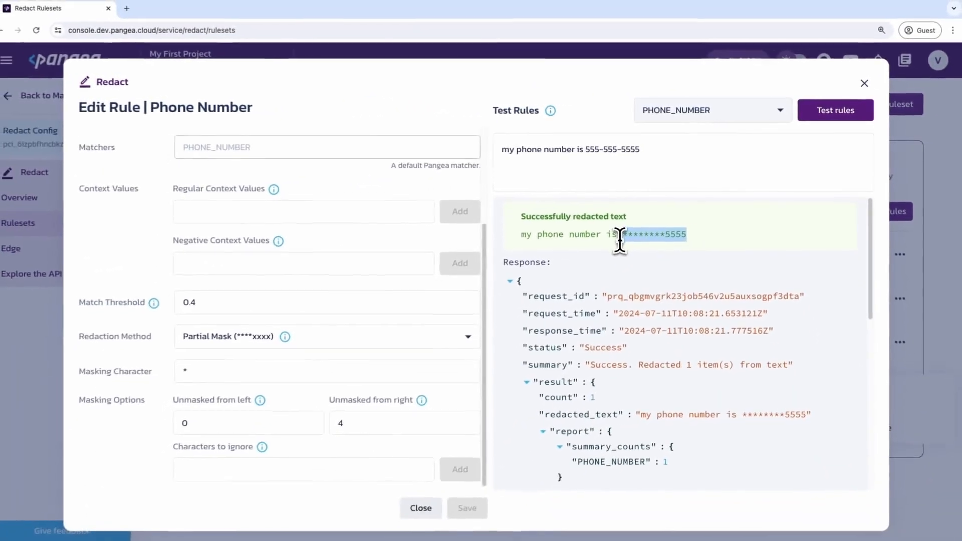
pyautogui.click(710, 241)
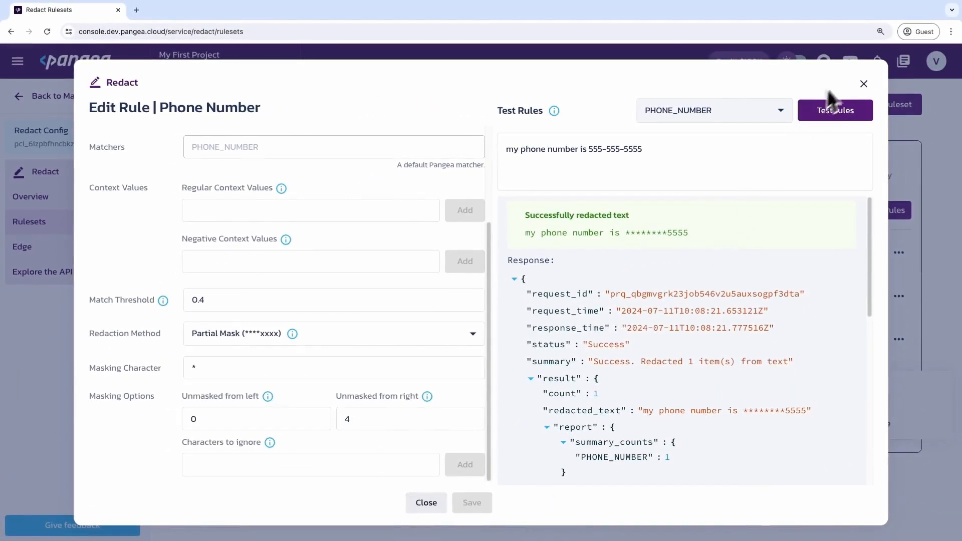
pyautogui.click(865, 84)
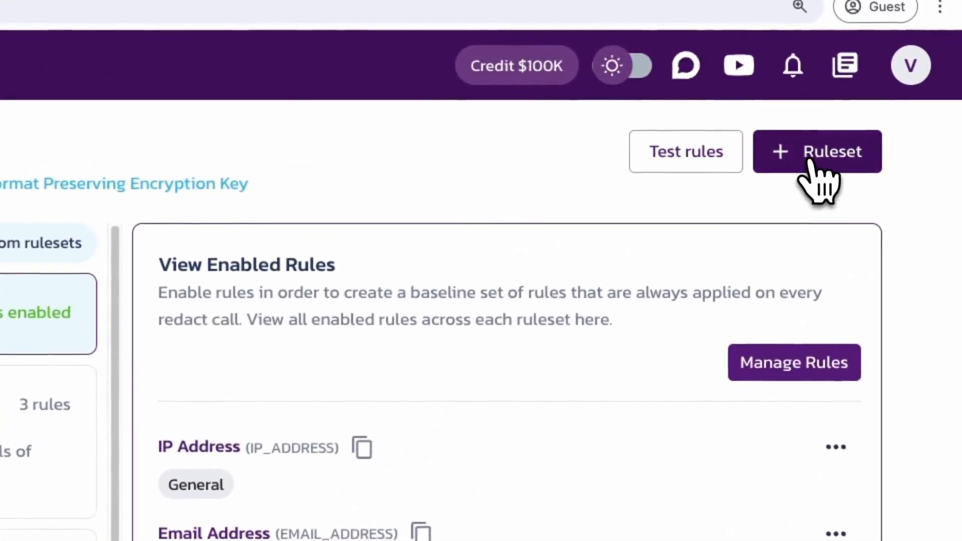
# Create a custom ruleset with the short name MyRule and the display name My Rule.
pyautogui.click(810, 161)
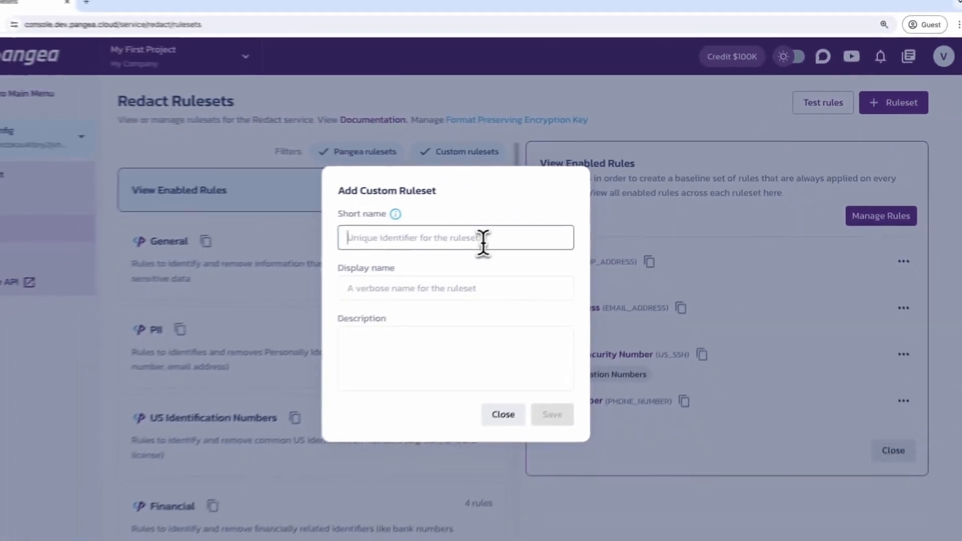
pyautogui.write('MyRule')
pyautogui.click(458, 280)
pyautogui.write('My Rule')
pyautogui.click(551, 418)
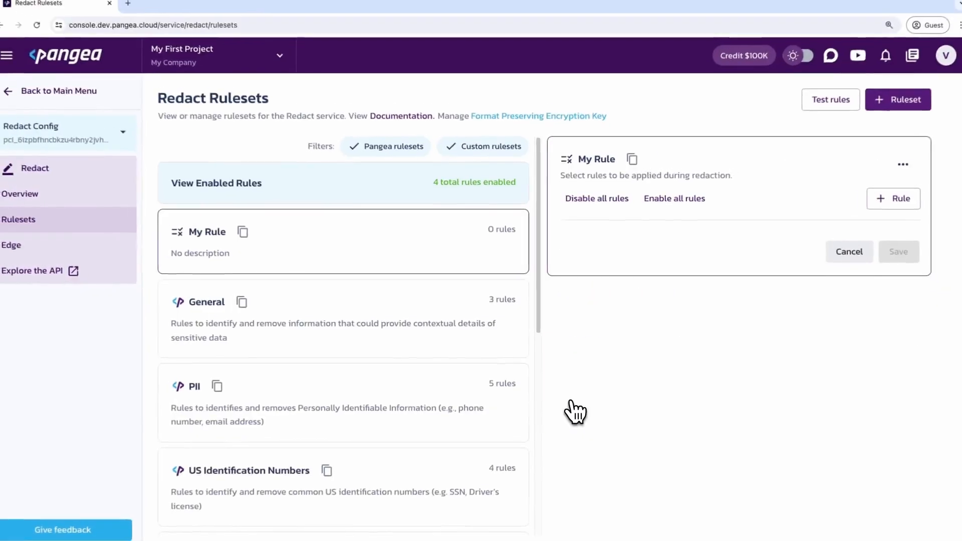
# Start a new custom rule in the ruleset with the short name EmployeeID and the display name Employee ID.
pyautogui.click(874, 203)
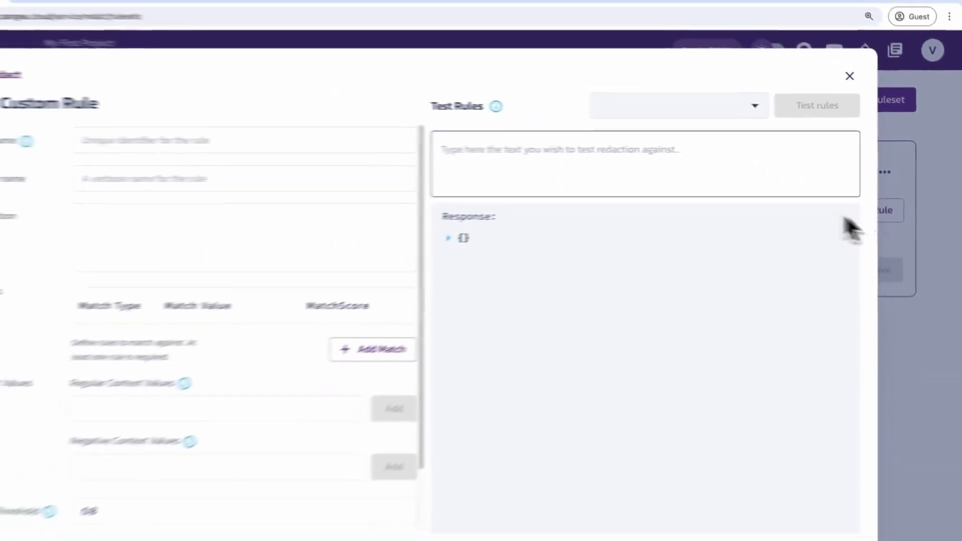
pyautogui.click(355, 140)
pyautogui.write('Emp')
pyautogui.write('loyee ')
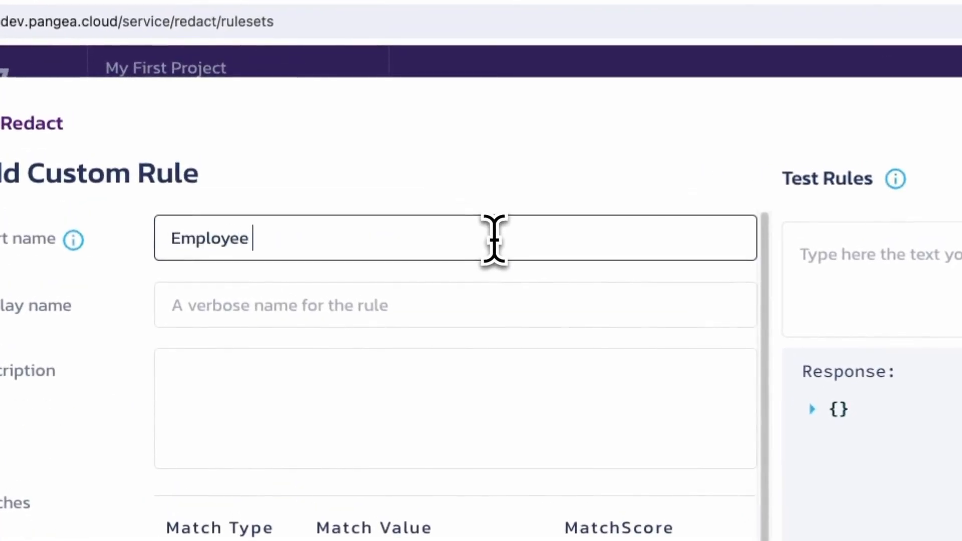
pyautogui.write('D')
pyautogui.click(469, 301)
pyautogui.write('EmployeeID')
pyautogui.press('Left')
pyautogui.press('Left')
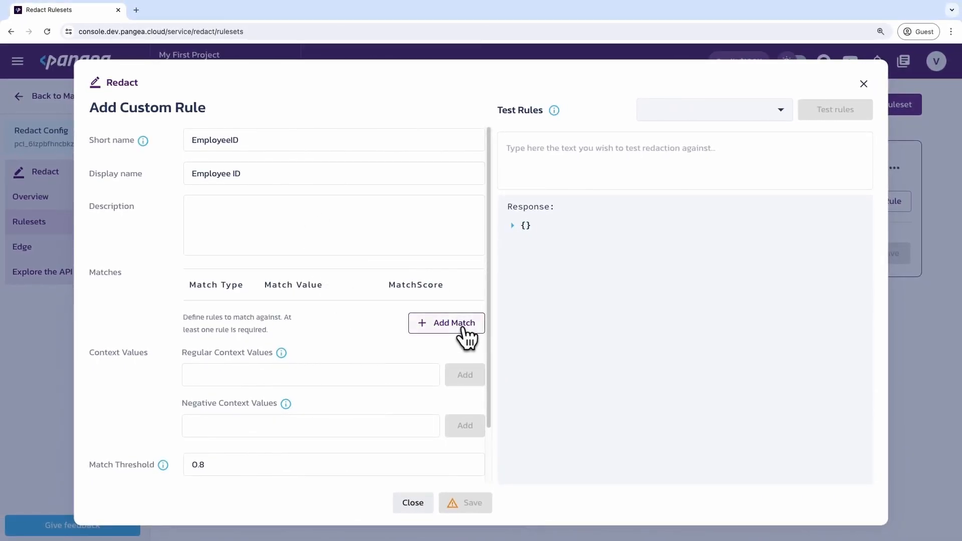
# Add a "Starts with" matcher with the value v- to the Employee ID rule.
pyautogui.click(464, 327)
pyautogui.click(460, 279)
pyautogui.click(462, 308)
pyautogui.click(455, 291)
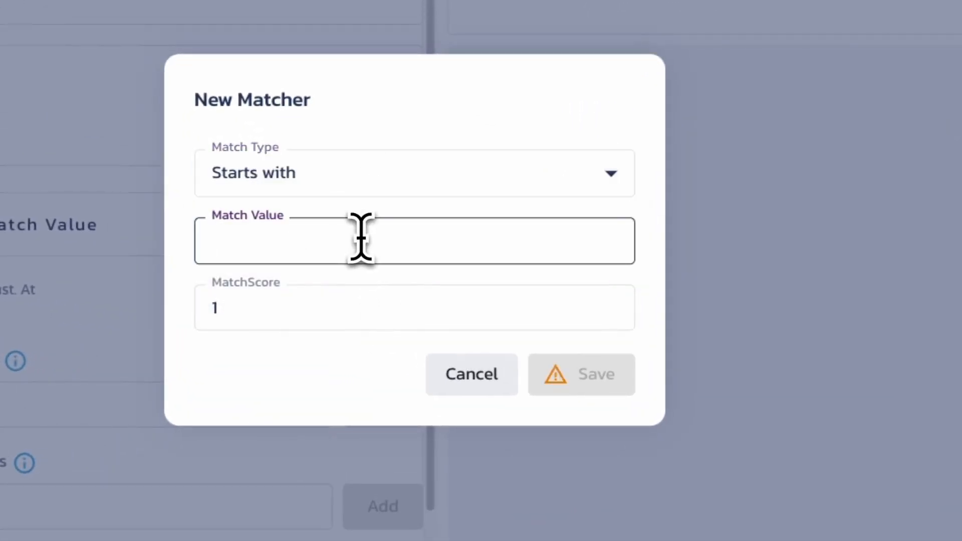
pyautogui.write('v-')
pyautogui.click(576, 375)
# Add a second "Starts with" matcher to the Employee ID rule with the value i-.
pyautogui.click(701, 361)
pyautogui.click(410, 176)
pyautogui.click(408, 273)
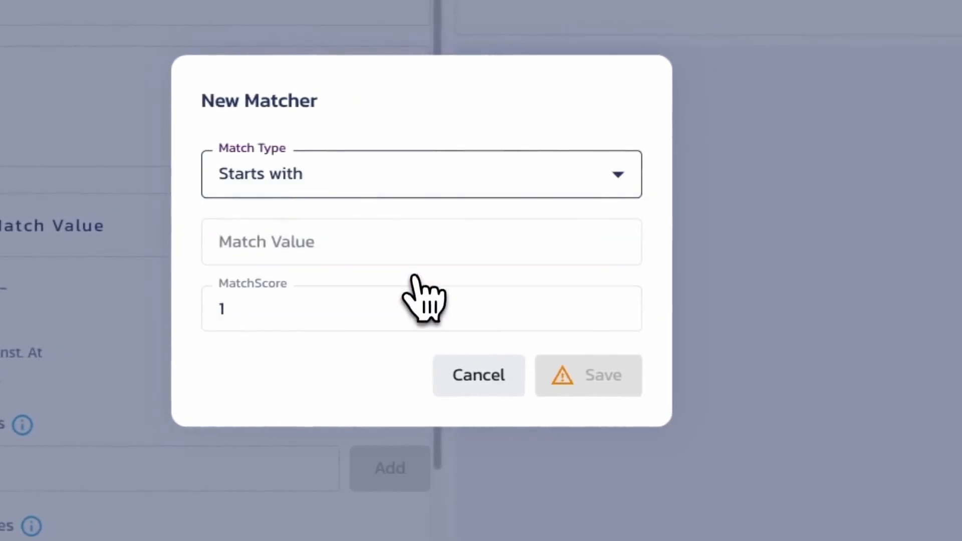
pyautogui.click(397, 246)
pyautogui.write('i-')
pyautogui.click(596, 376)
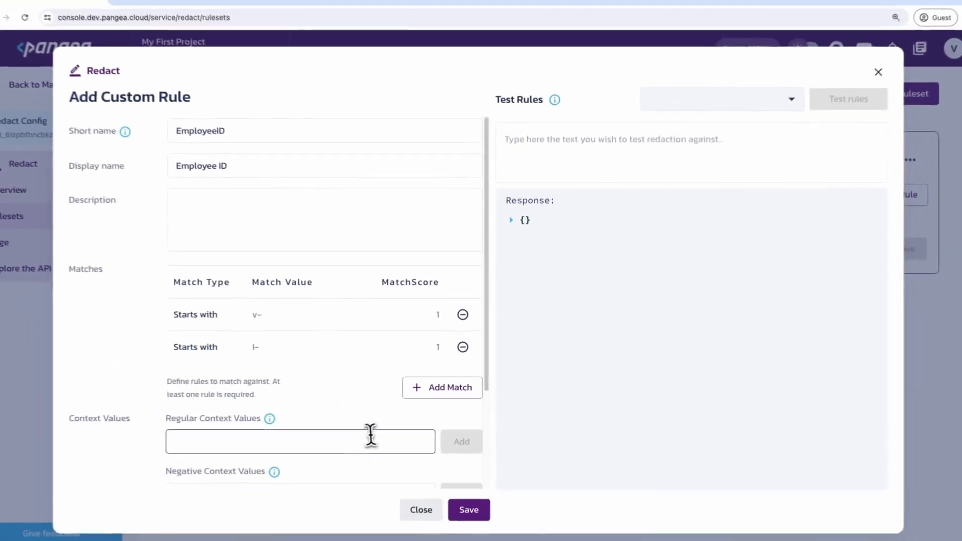
# Add employee and id as regular context values of the Employee ID rule.
pyautogui.click(371, 435)
pyautogui.write('employee')
pyautogui.press('Return')
pyautogui.write('id')
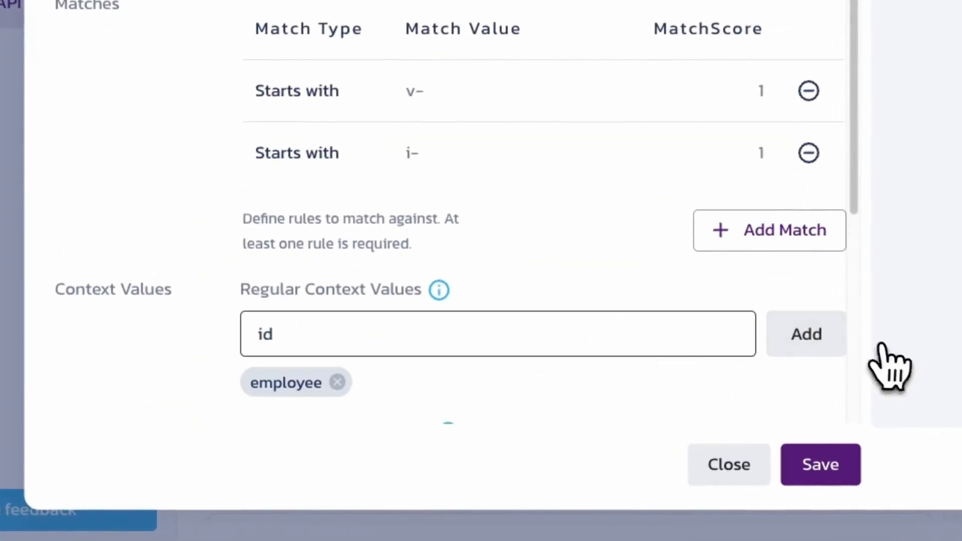
pyautogui.press('Return')
# Set the rule's redaction method to Partial Mask with 3 characters unmasked from the left and 0 from the right, and save it.
pyautogui.scroll(-5, 676, 301)
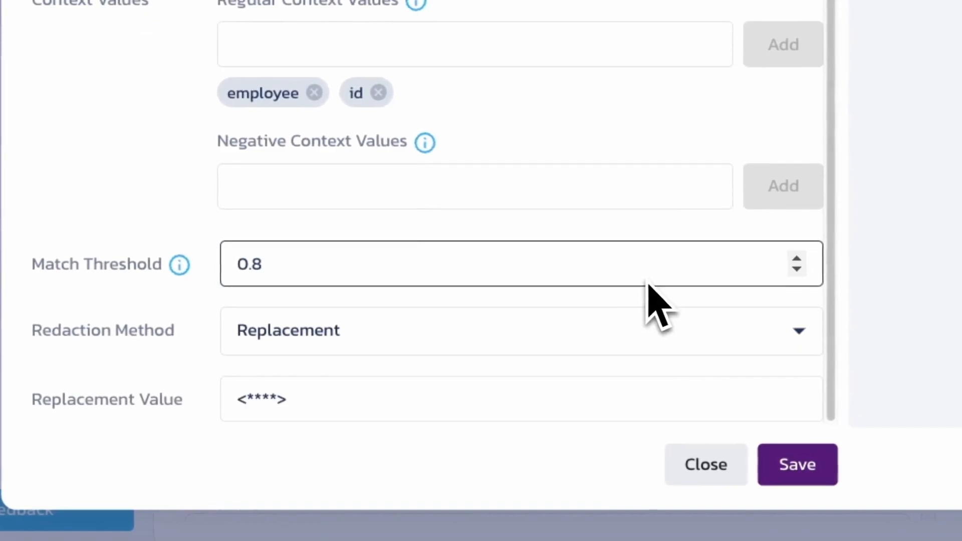
pyautogui.click(639, 356)
pyautogui.click(554, 329)
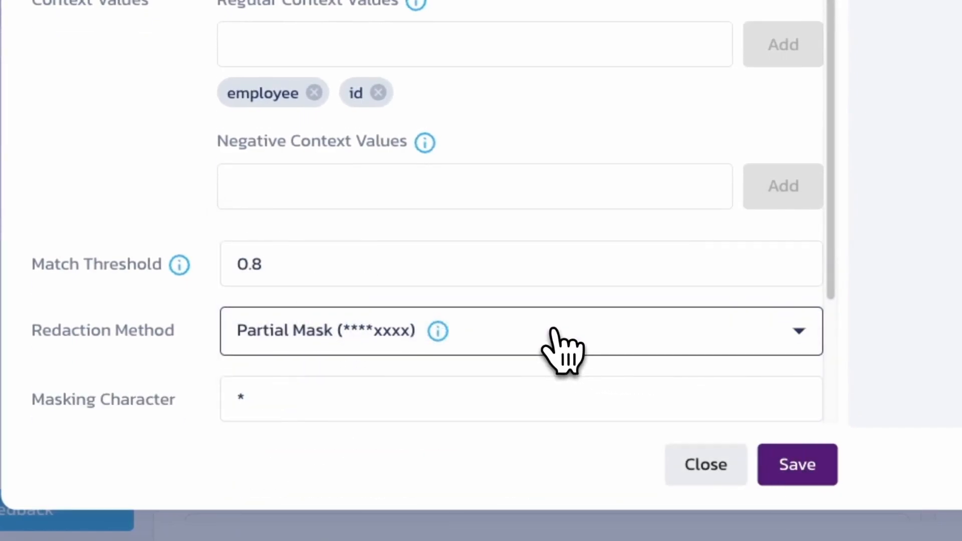
pyautogui.scroll(-4, 556, 346)
pyautogui.click(797, 302)
pyautogui.click(797, 302)
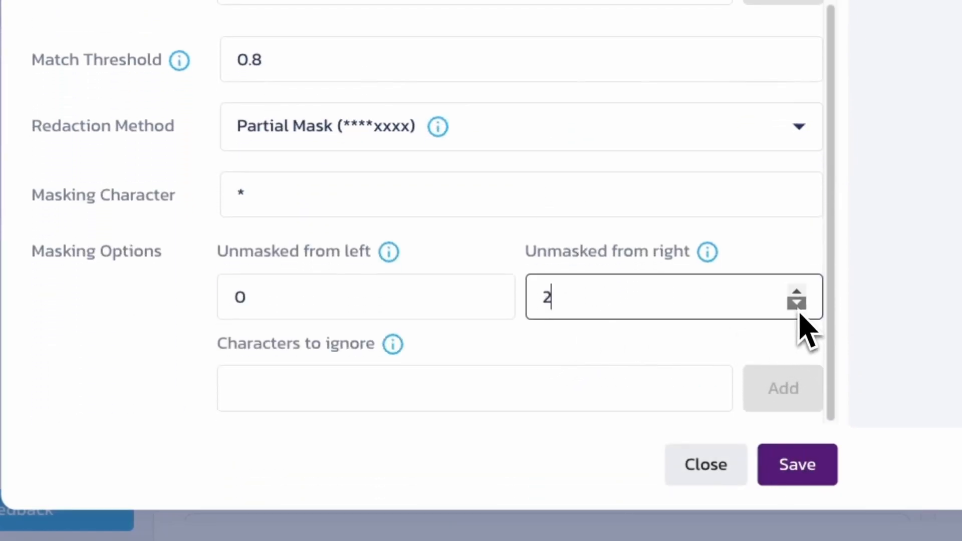
pyautogui.click(797, 302)
pyautogui.click(488, 292)
pyautogui.click(488, 291)
pyautogui.click(488, 291)
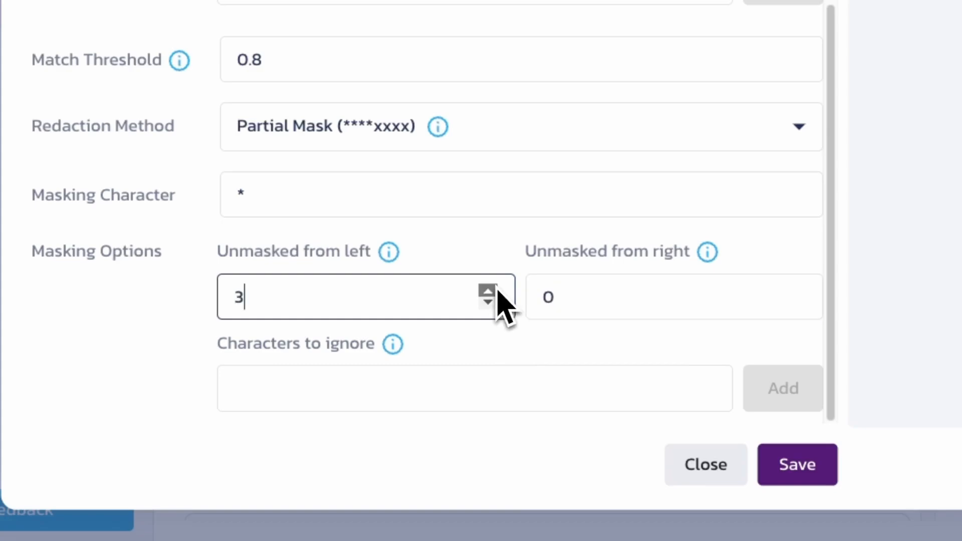
pyautogui.click(813, 473)
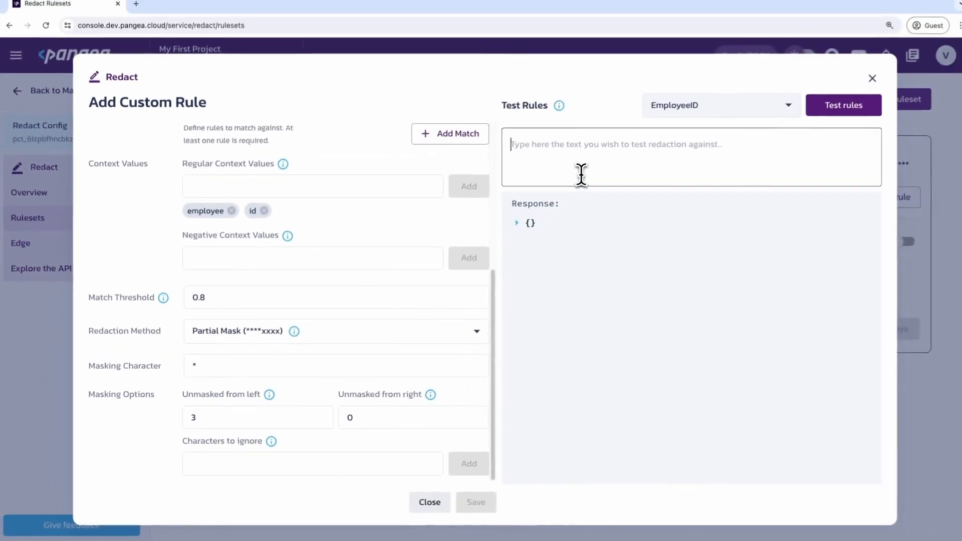
# Test the EmployeeID rule against a sample sentence that contains an employee ID starting with v-.
pyautogui.write('my id is')
pyautogui.write(' v-12345')
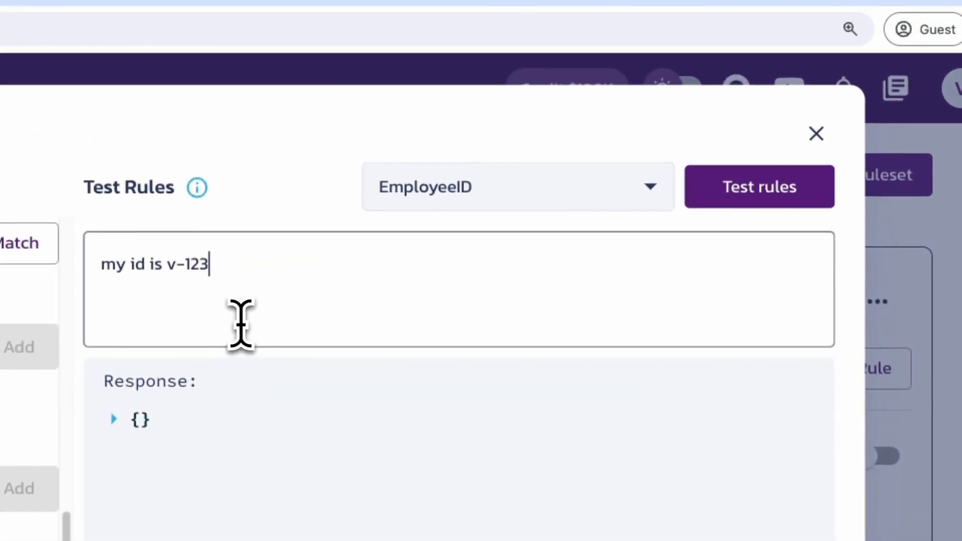
pyautogui.click(789, 186)
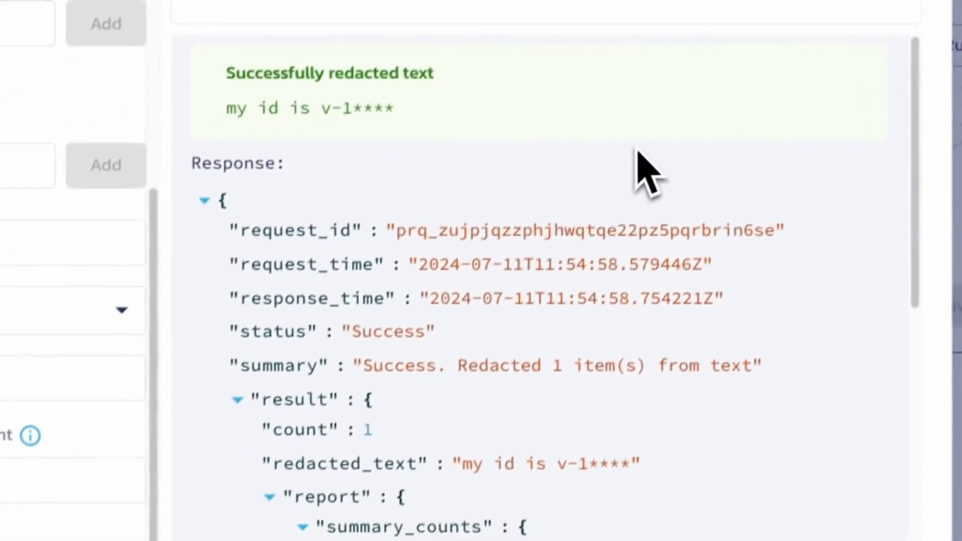
# Examine the summary counts and the recognizer score in the test response, and close the custom rule editor.
pyautogui.scroll(-5, 646, 135)
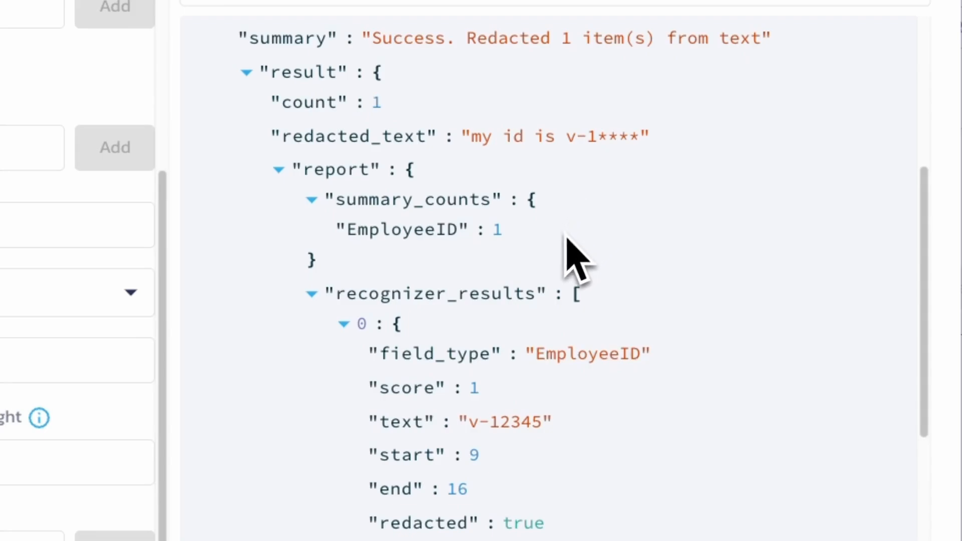
pyautogui.tripleClick(435, 239)
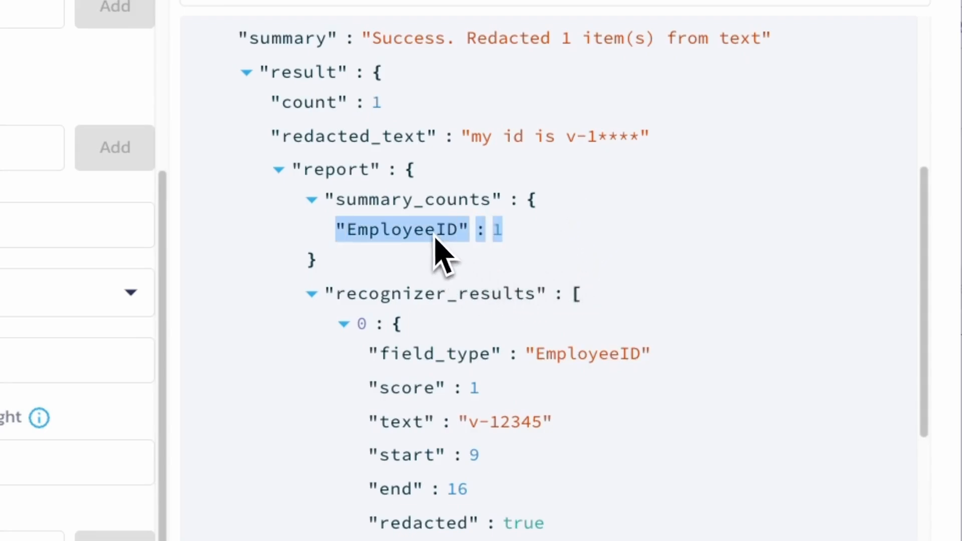
pyautogui.click(568, 243)
pyautogui.scroll(-3, 569, 243)
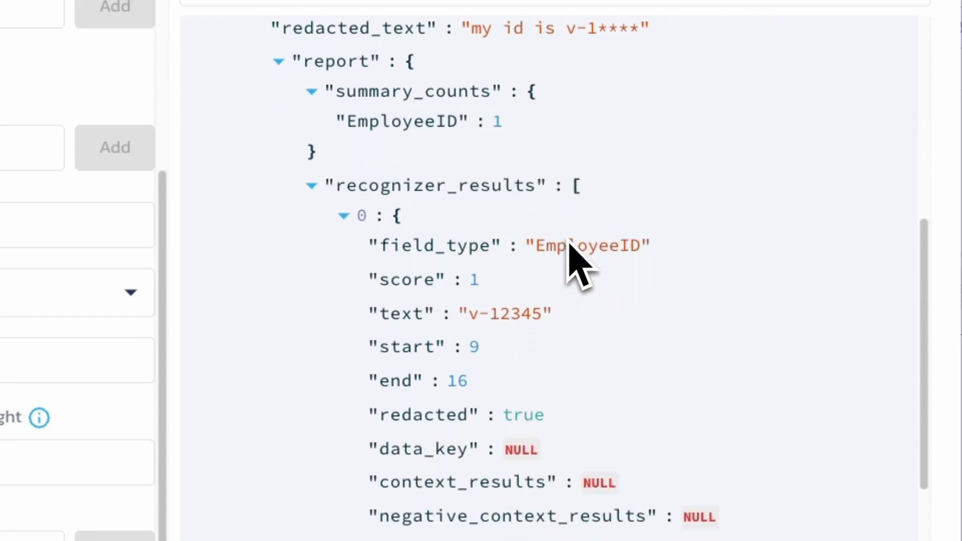
pyautogui.moveTo(377, 227); pyautogui.dragTo(470, 243)
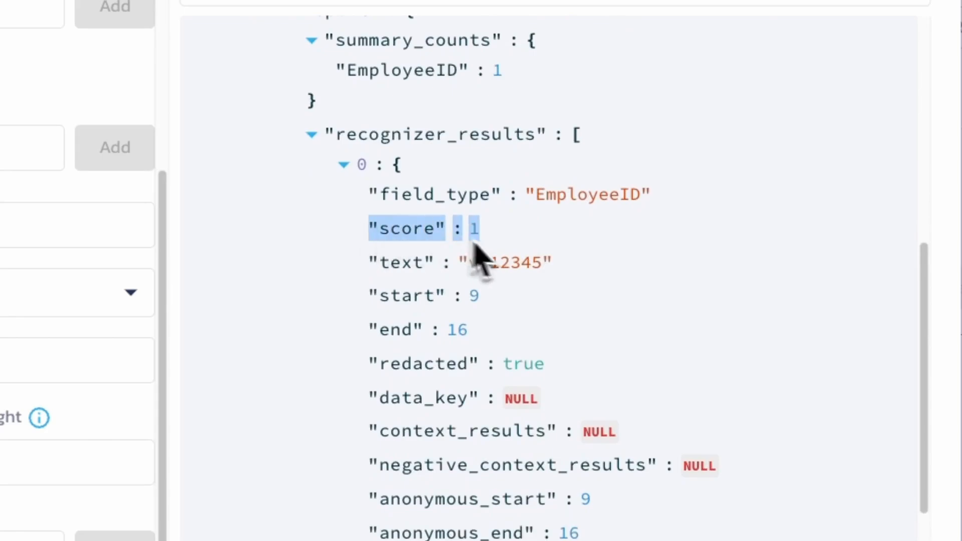
pyautogui.click(531, 255)
pyautogui.scroll(-2, 529, 248)
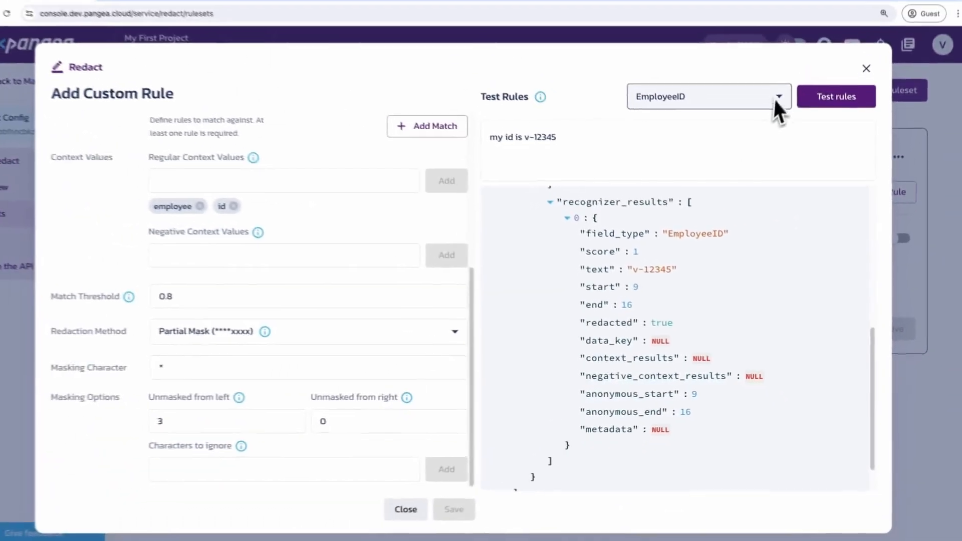
pyautogui.click(863, 81)
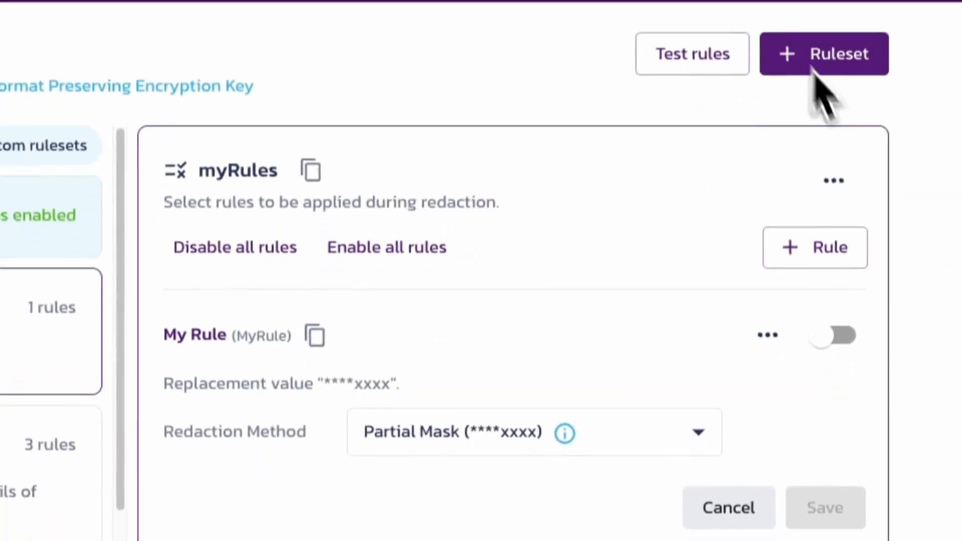
# Enable My Rule in the myRules custom ruleset, save the change and open the Redact API reference.
pyautogui.click(845, 321)
pyautogui.click(852, 494)
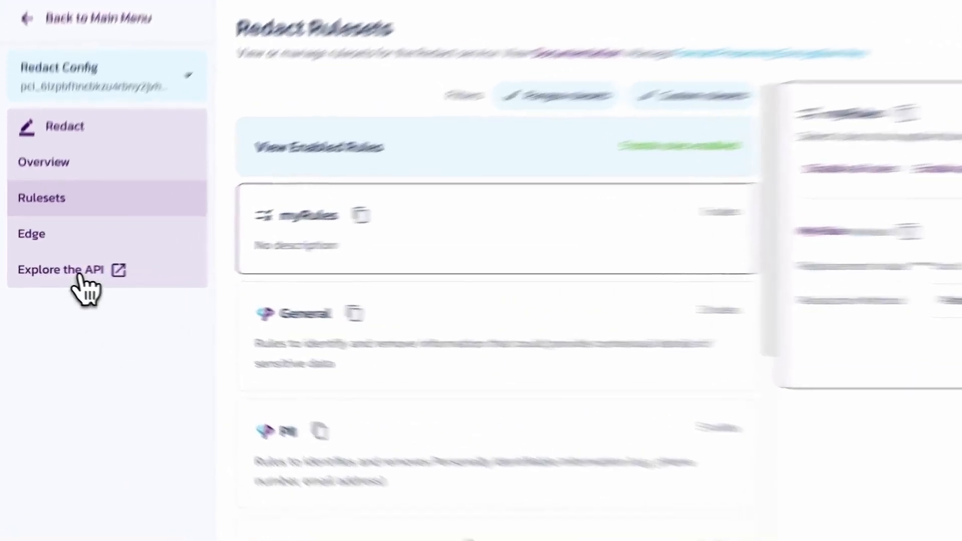
pyautogui.click(54, 273)
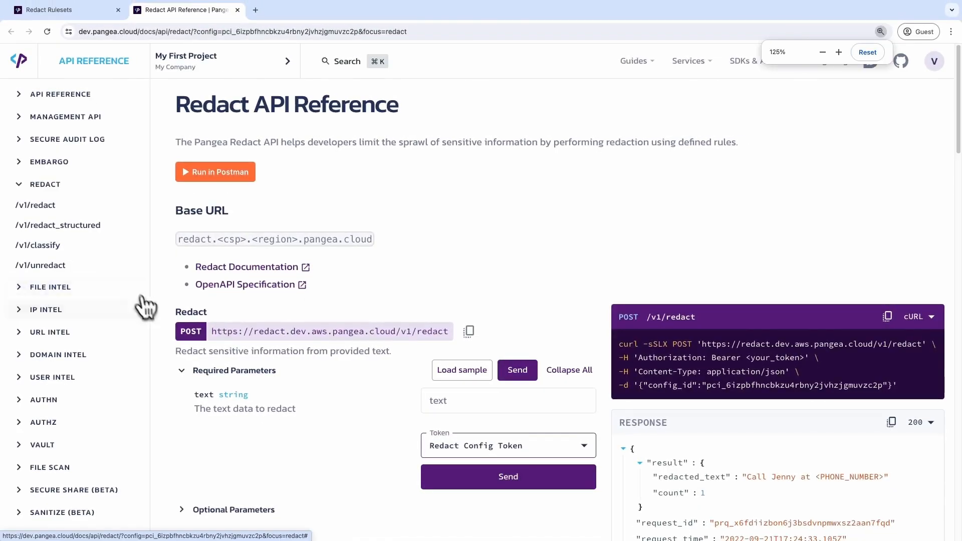
# Show the code sample for the /v1/redact endpoint in Python.
pyautogui.scroll(-3, 638, 441)
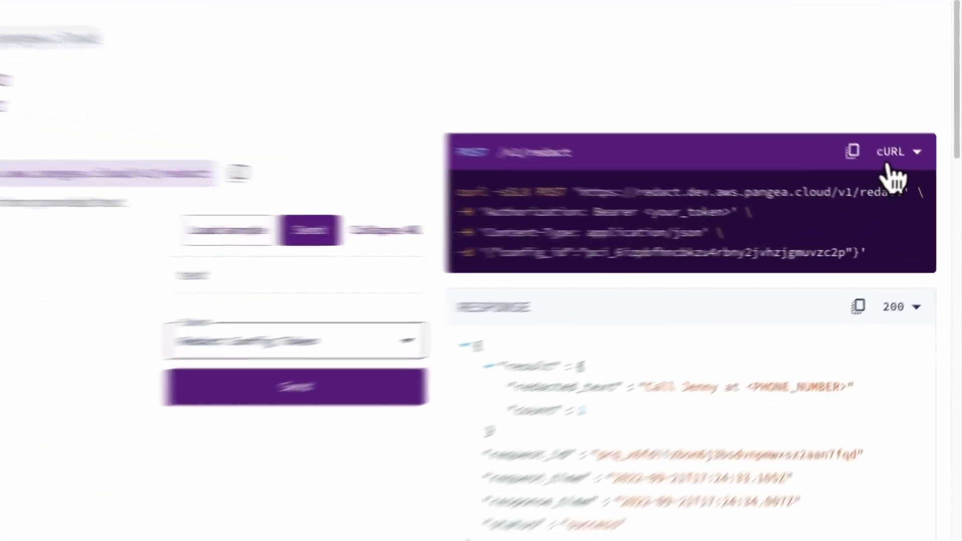
pyautogui.click(918, 180)
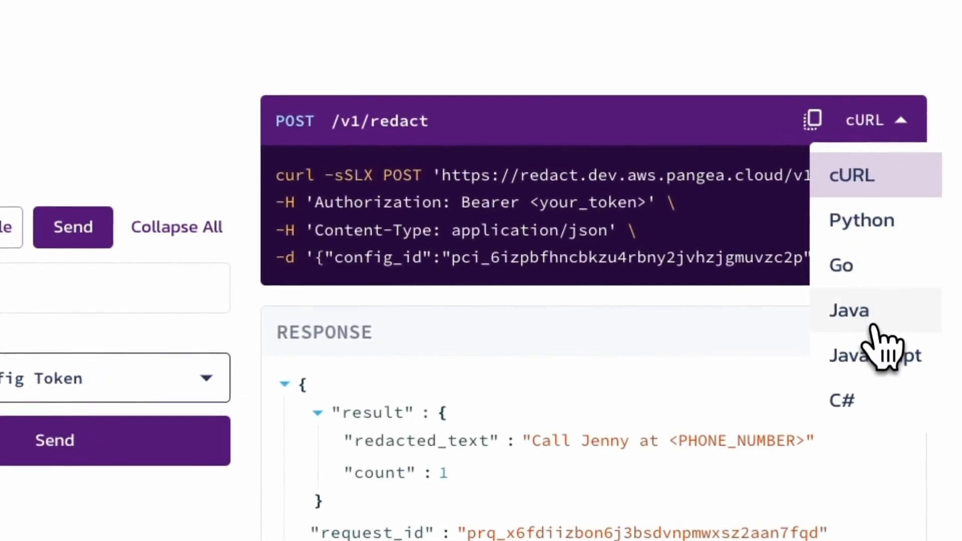
pyautogui.click(863, 221)
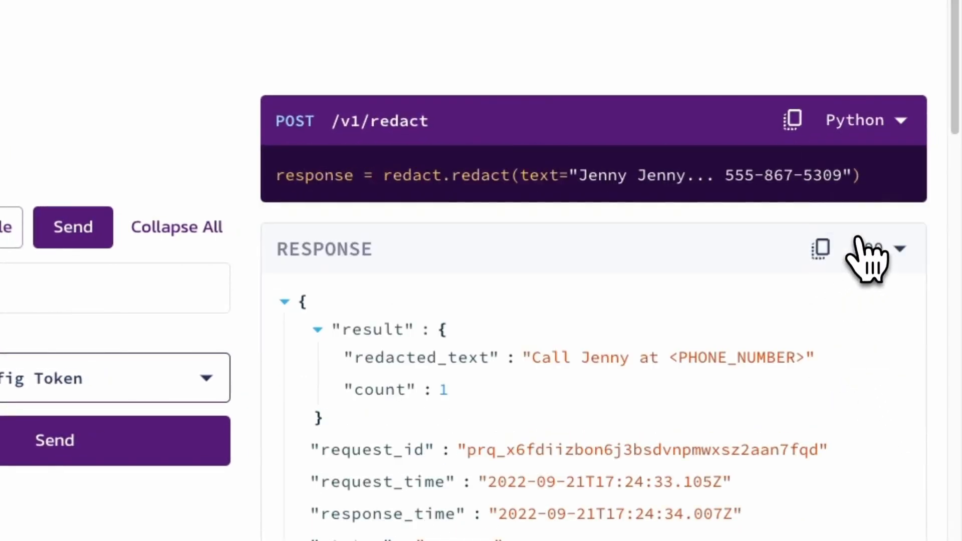
# Send a /v1/redact test request with a sample sentence containing a phone number and an ID, using the Redact Config Token.
pyautogui.click(194, 287)
pyautogui.write('my phone nu')
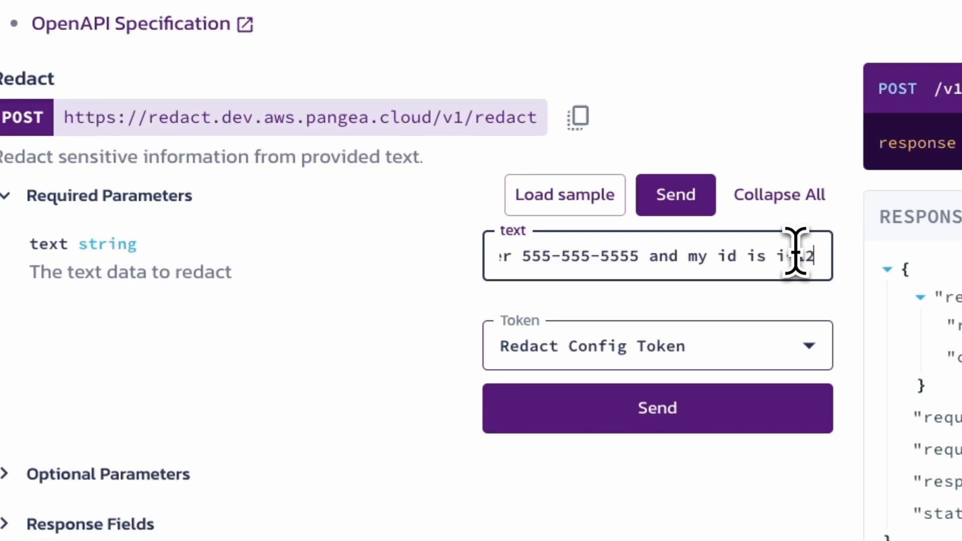
pyautogui.click(772, 416)
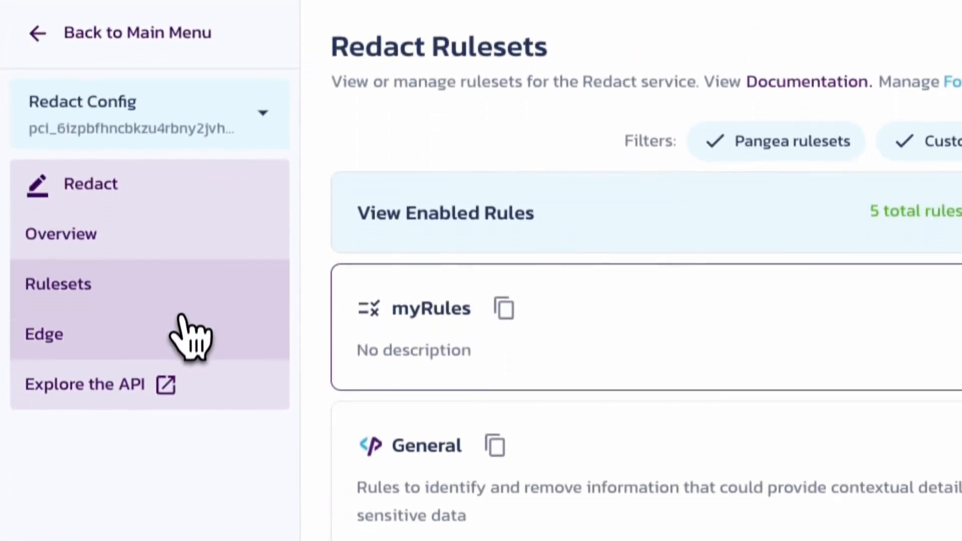
# Open the Redact Edge page and browse the categories and latest topics of the Pangea Developer Community.
pyautogui.click(180, 331)
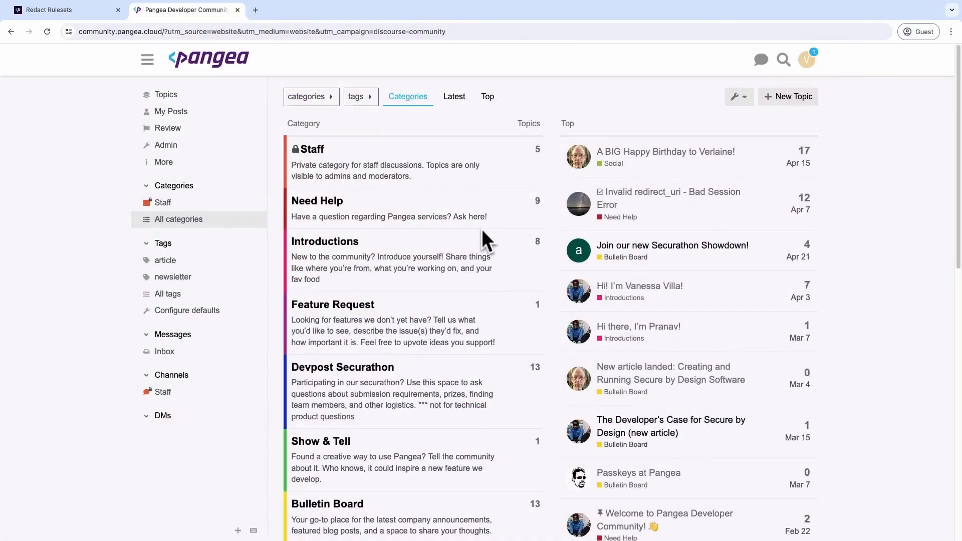
pyautogui.scroll(-3, 479, 248)
pyautogui.scroll(-4, 478, 248)
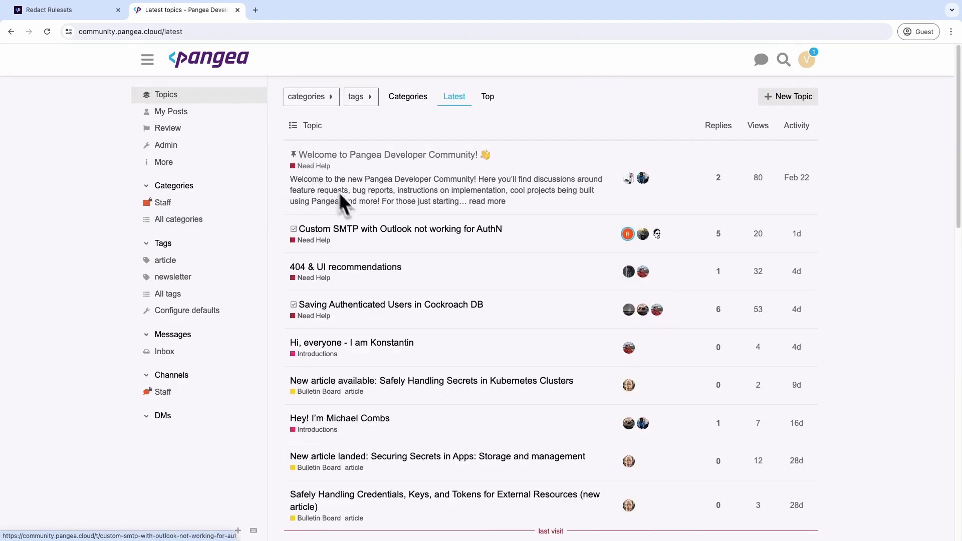
pyautogui.scroll(-5, 376, 300)
pyautogui.scroll(-6, 377, 302)
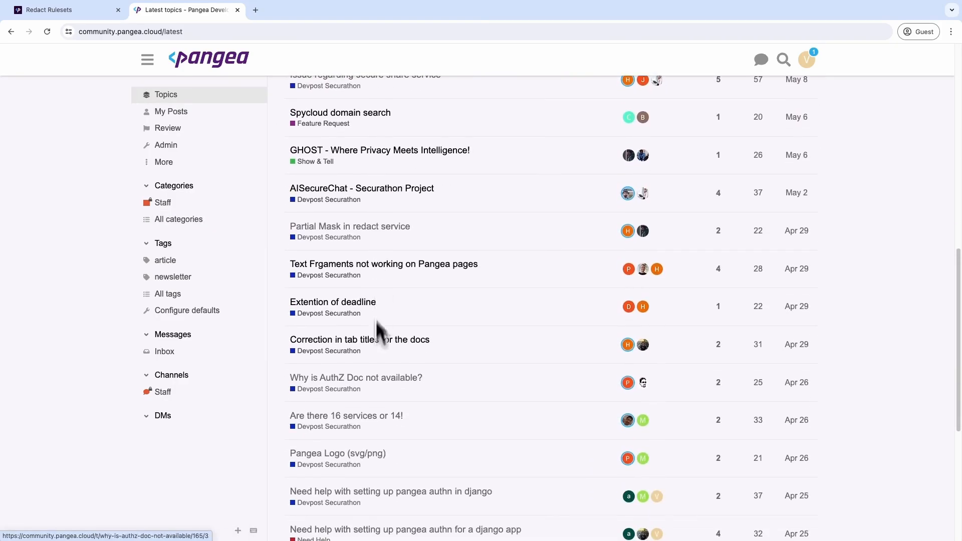